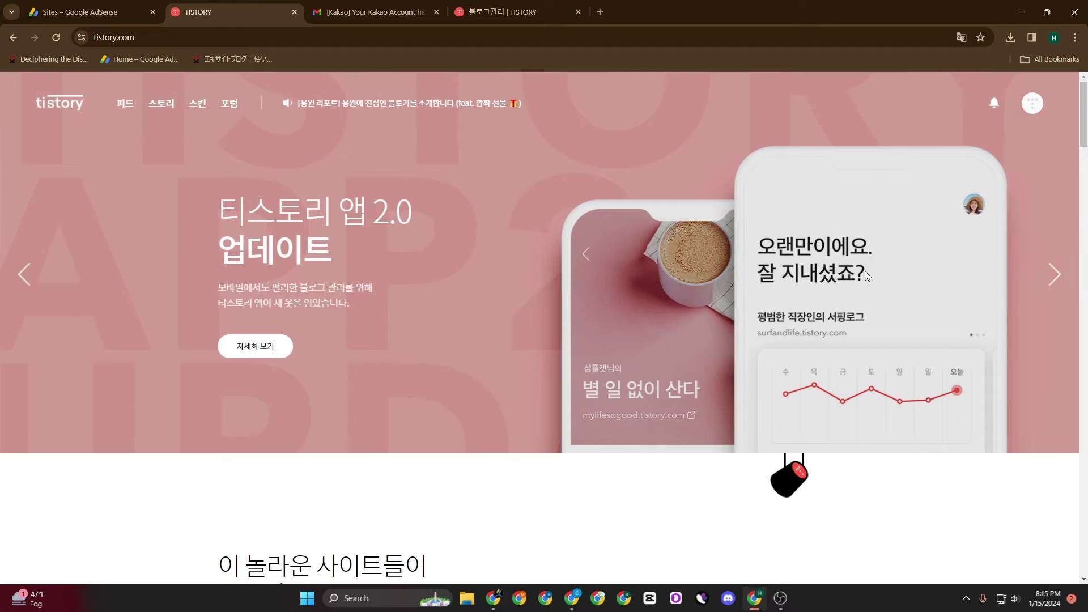
Open the management page of the MS Office Cracked blog on Tistory and translate it from Korean to English.
click(1034, 108)
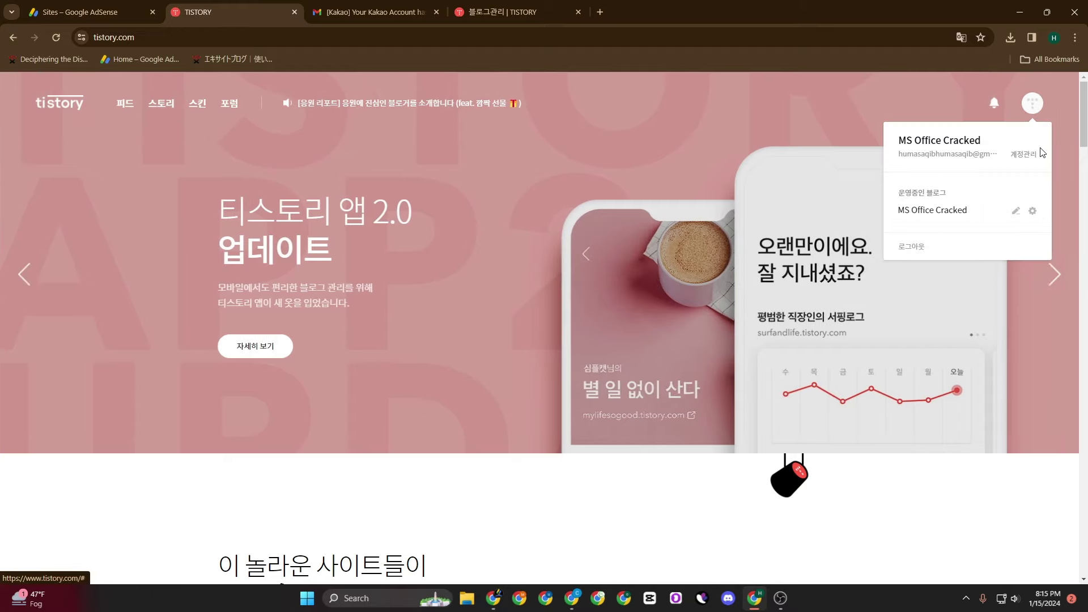
click(1033, 211)
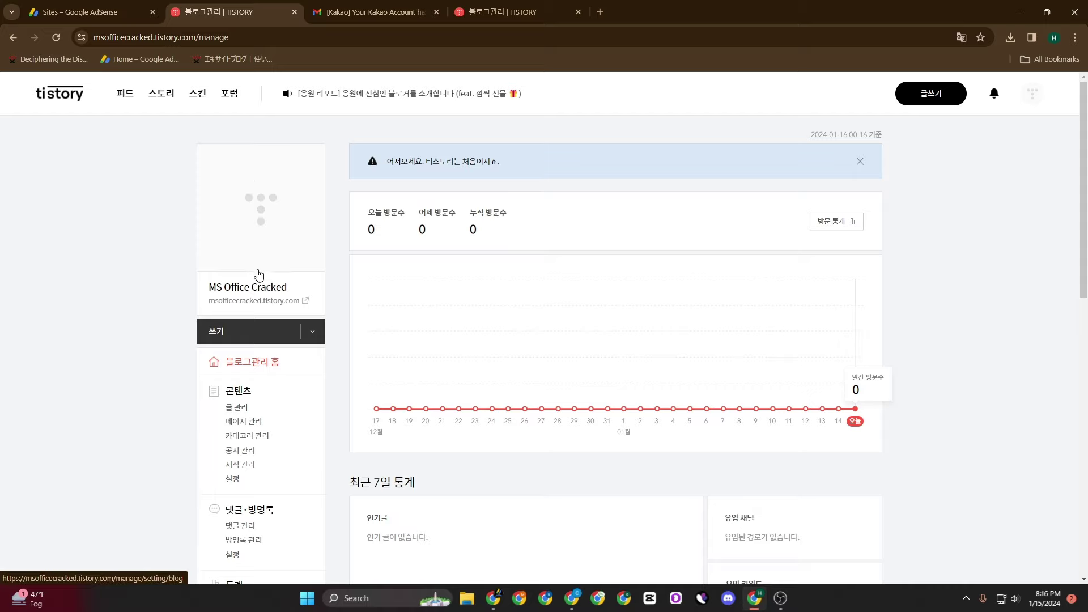
scroll(255, 275, down, 4)
scroll(248, 223, up, 4)
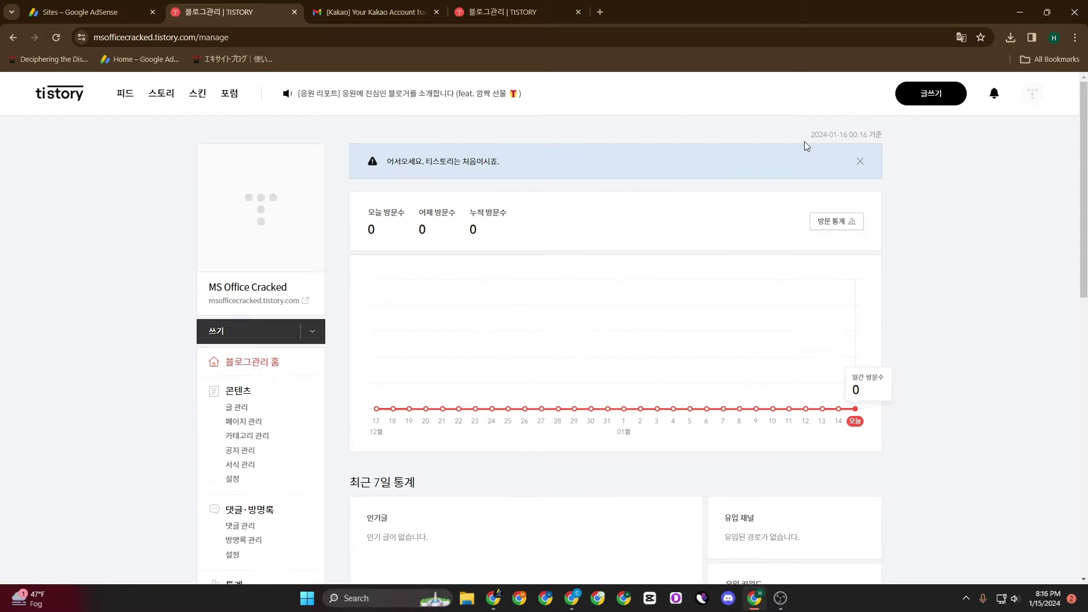
click(959, 37)
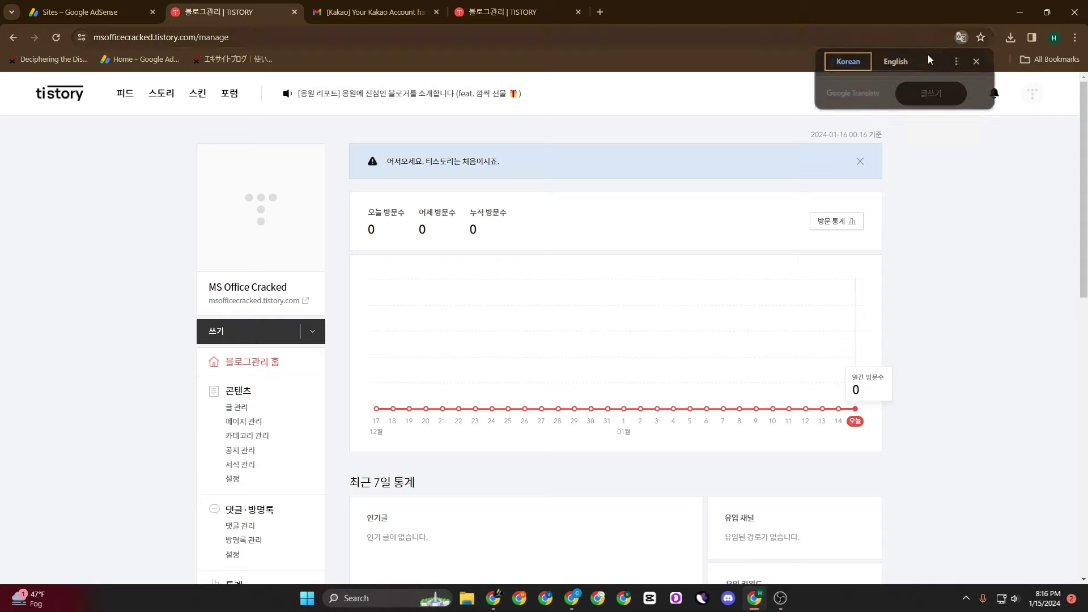
click(898, 63)
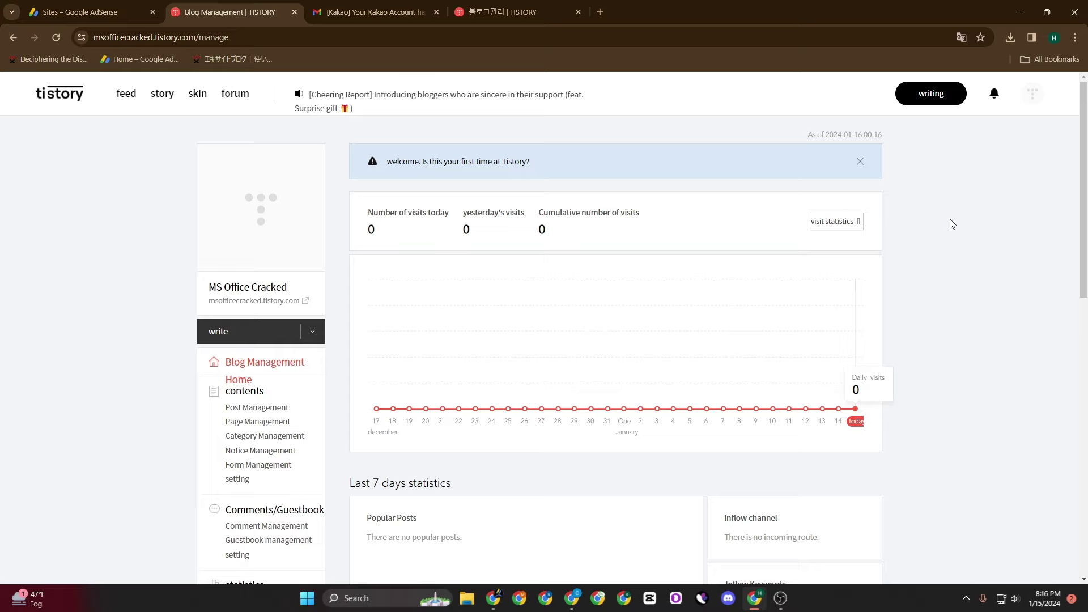
Look over the blog's visit statistics and recent posts on the dashboard, and open Post Management.
scroll(455, 295, down, 3)
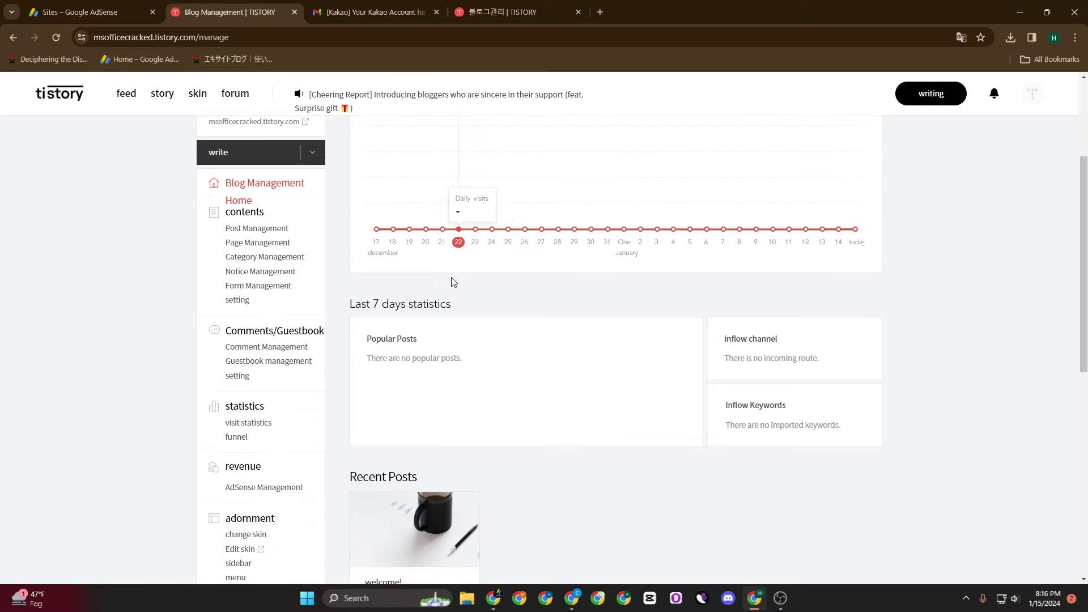
scroll(453, 282, up, 3)
scroll(454, 282, up, 1)
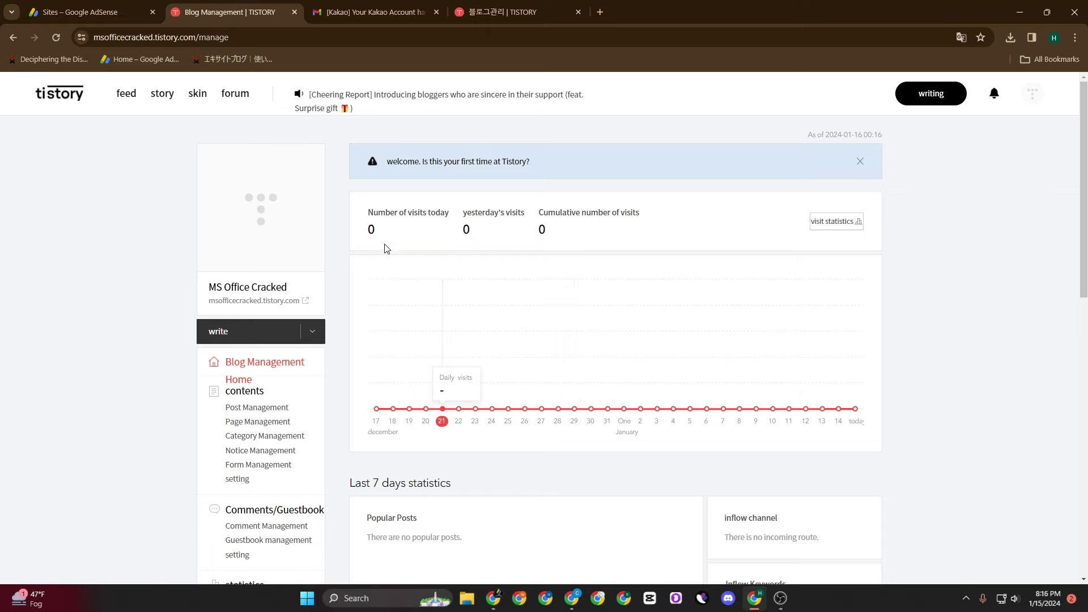
scroll(158, 342, down, 2)
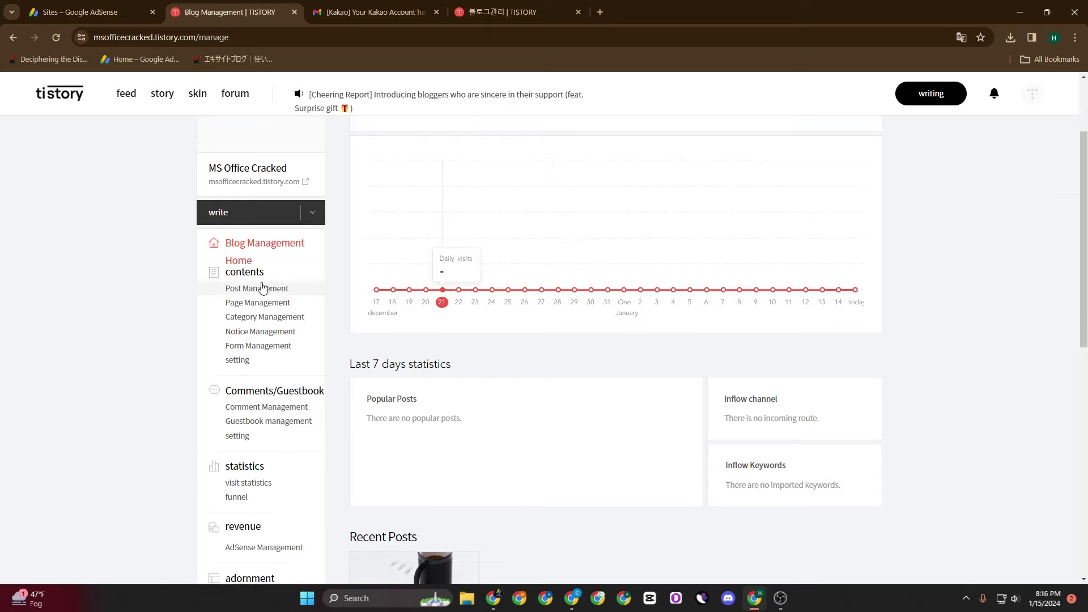
click(248, 252)
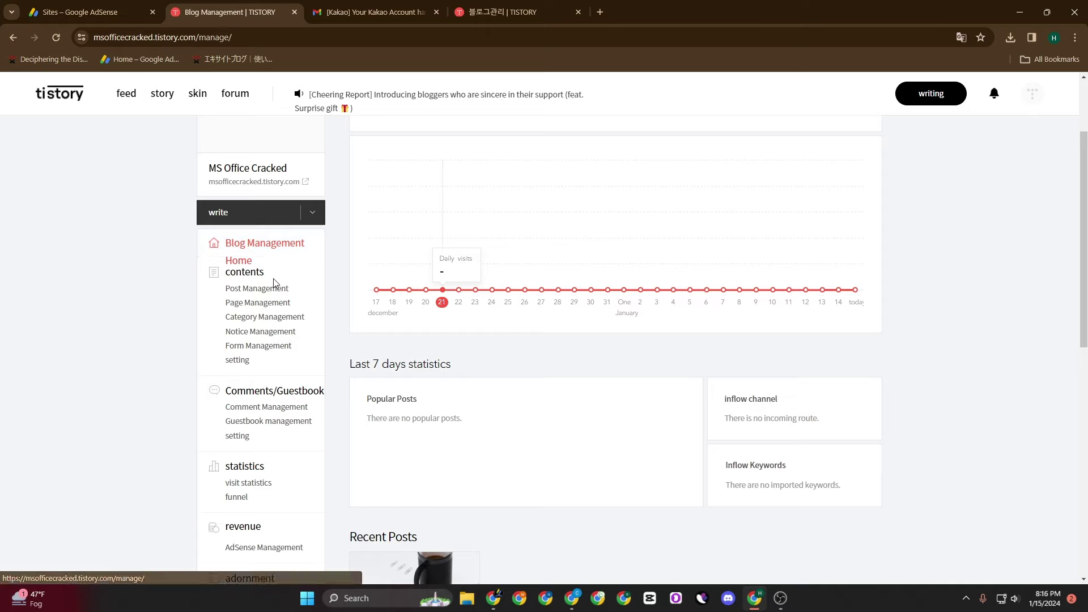
click(253, 289)
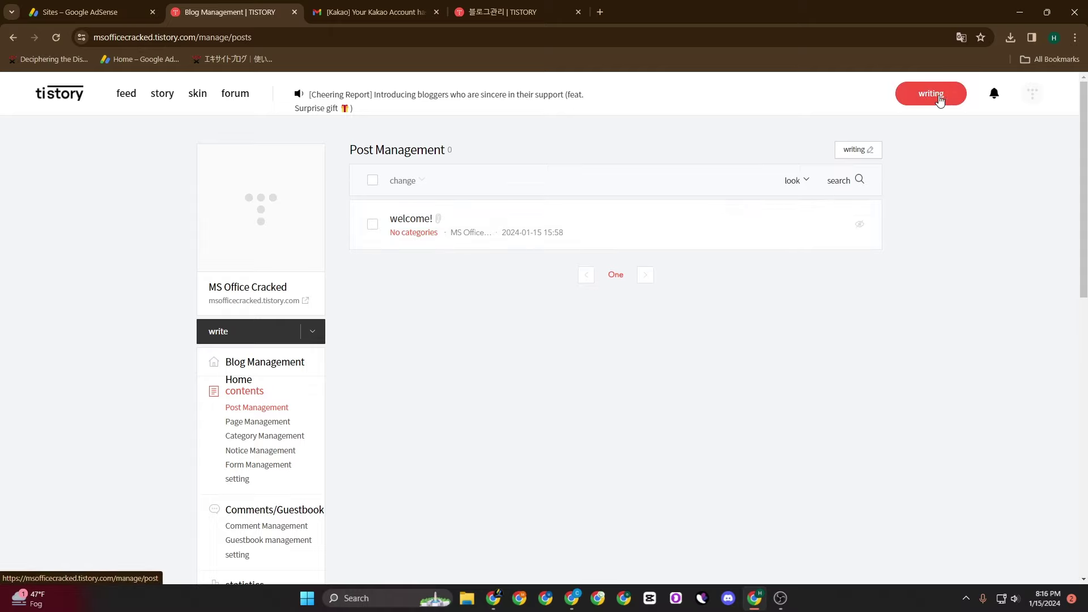
Look through the remaining blog management options and open the page for changing the blog's skin.
scroll(340, 343, down, 2)
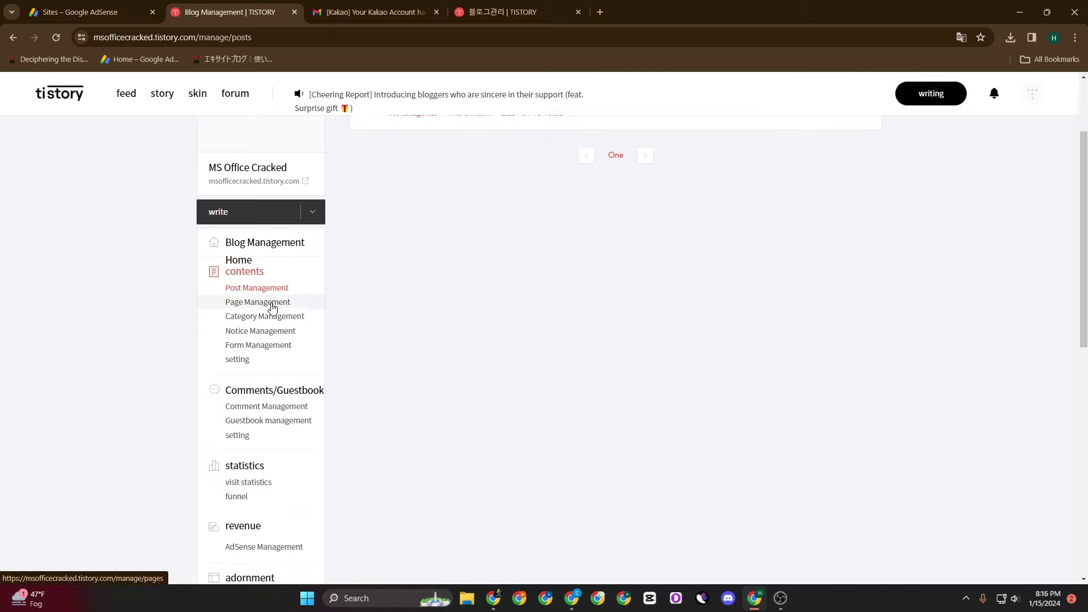
scroll(263, 351, down, 1)
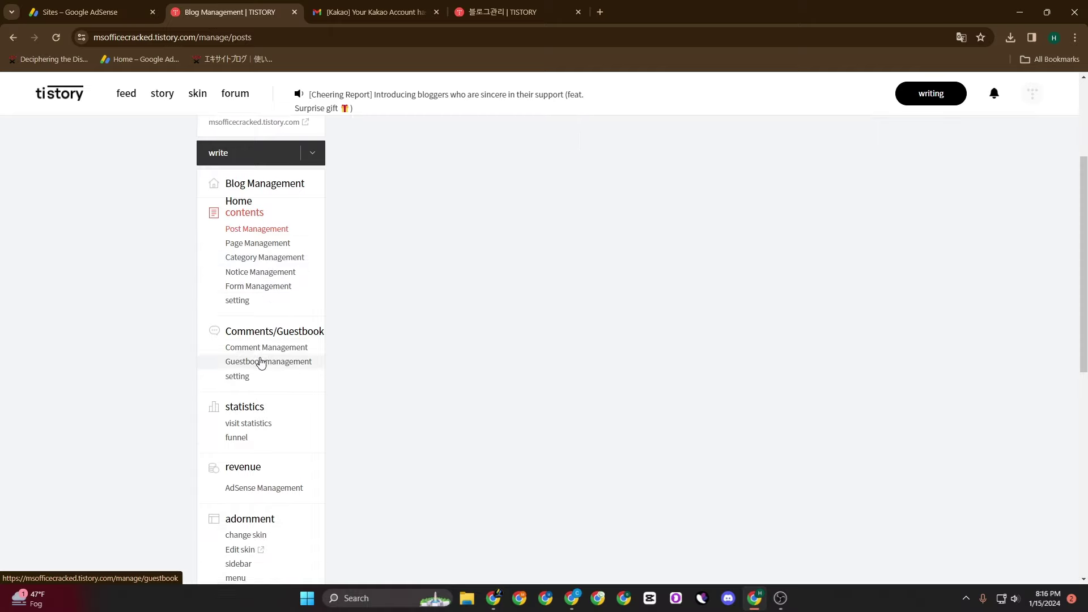
scroll(247, 310, down, 4)
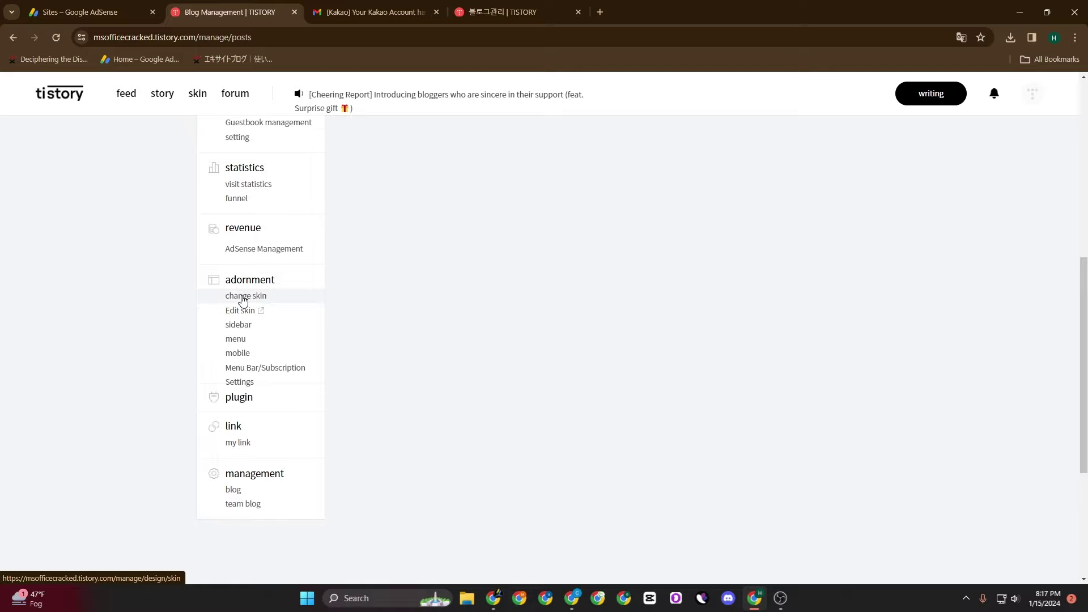
click(242, 298)
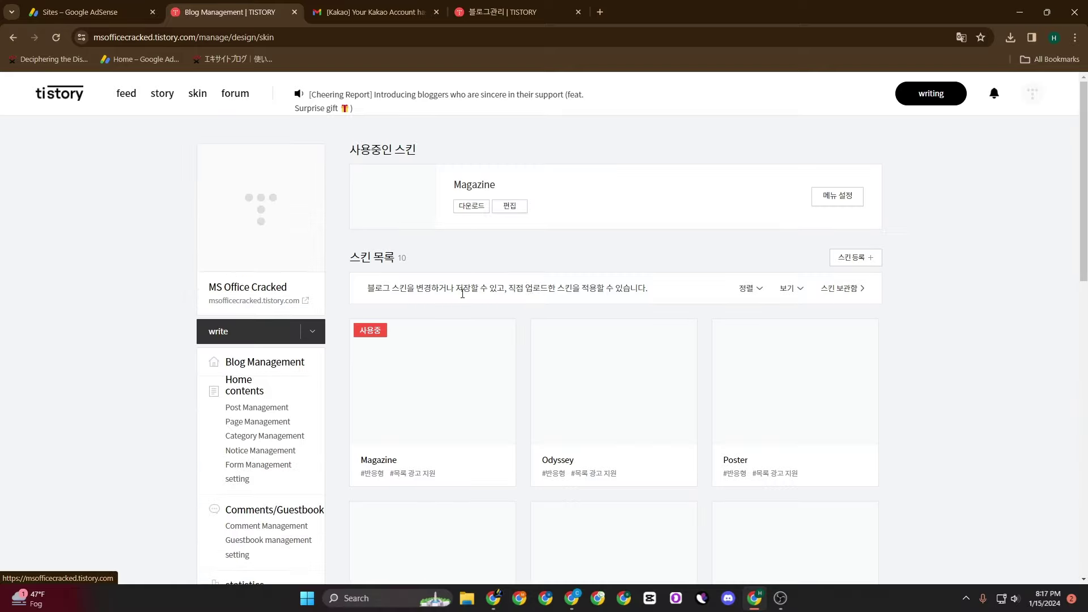
Preview the Magazine skin from the skin list and view the preview page translated into English.
scroll(486, 346, down, 2)
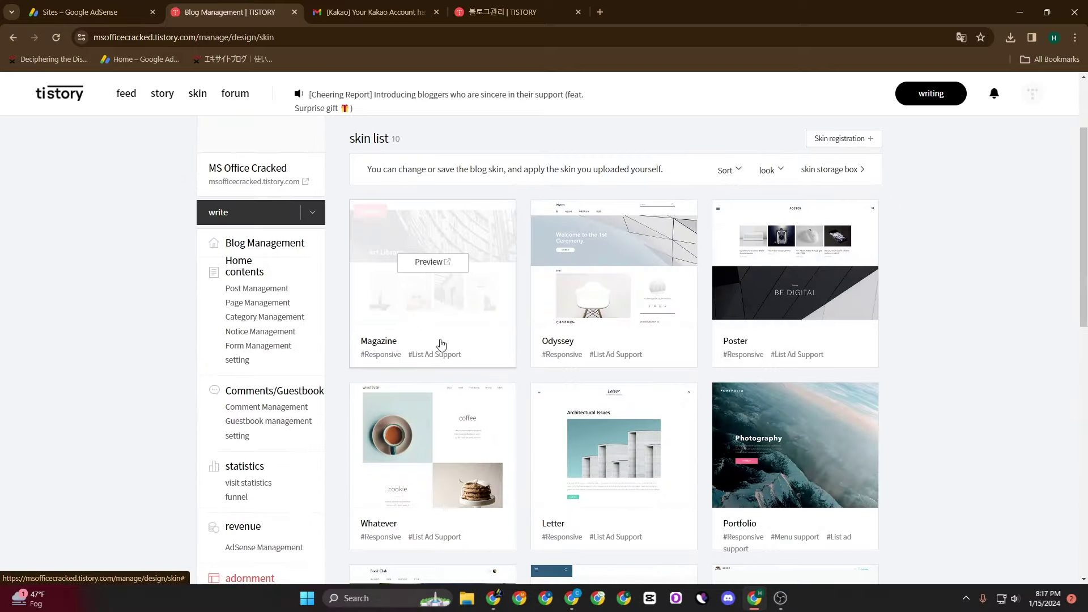
click(434, 262)
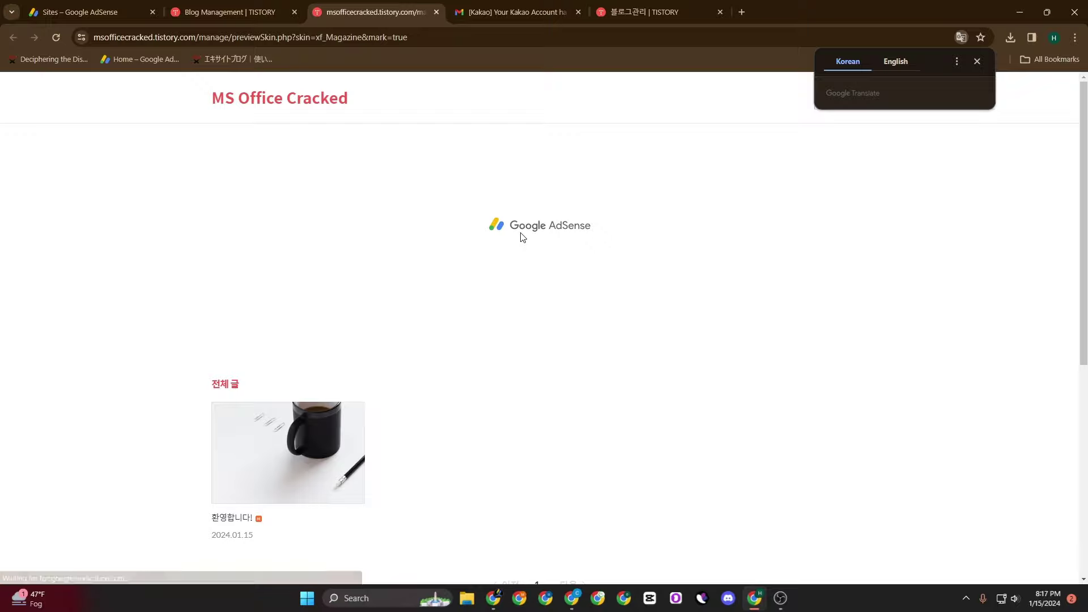
click(898, 61)
scroll(348, 261, down, 6)
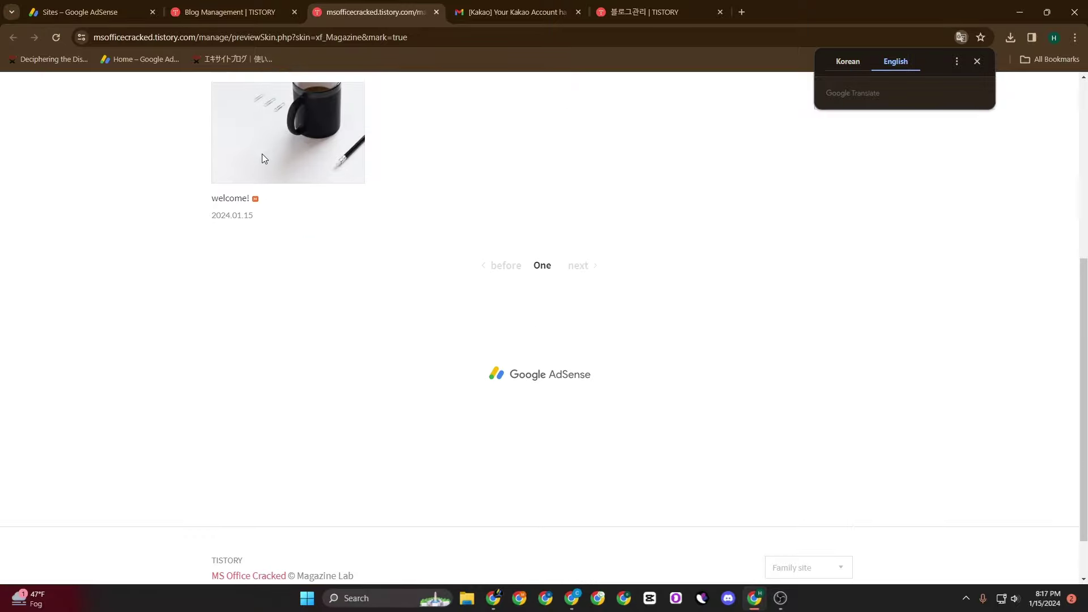
Return to blog management, dismiss the translation prompt in the duplicate page, and open the live MS Office Cracked blog.
click(244, 12)
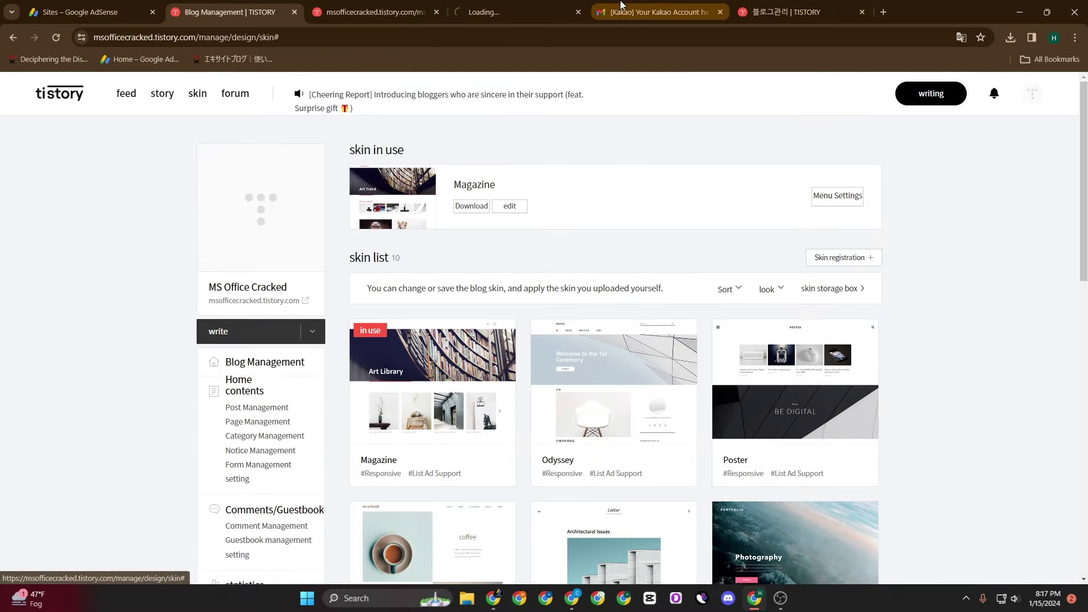
click(488, 12)
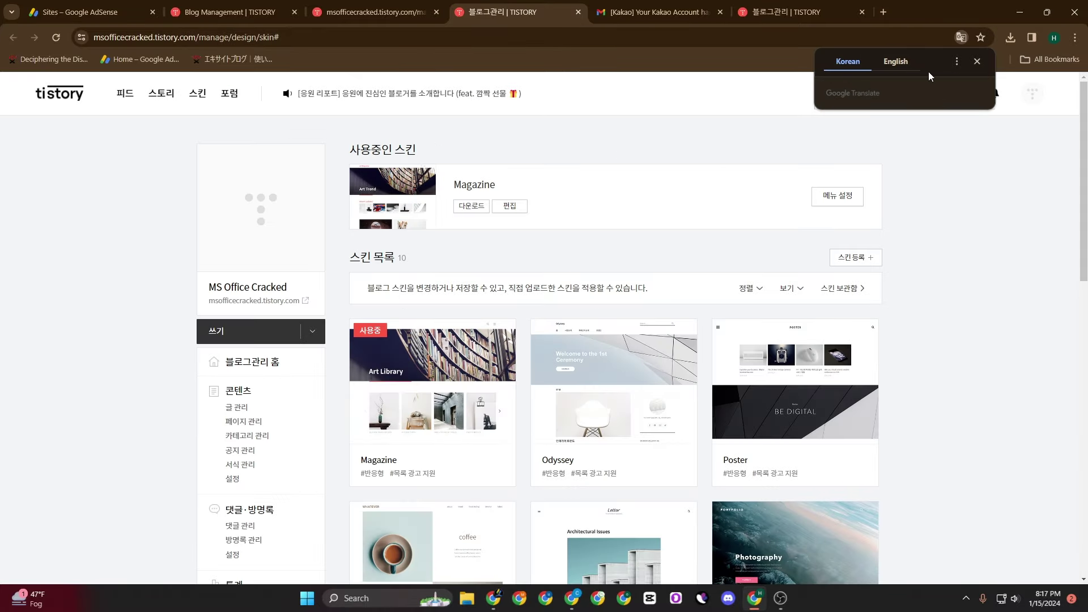
click(976, 62)
click(1028, 101)
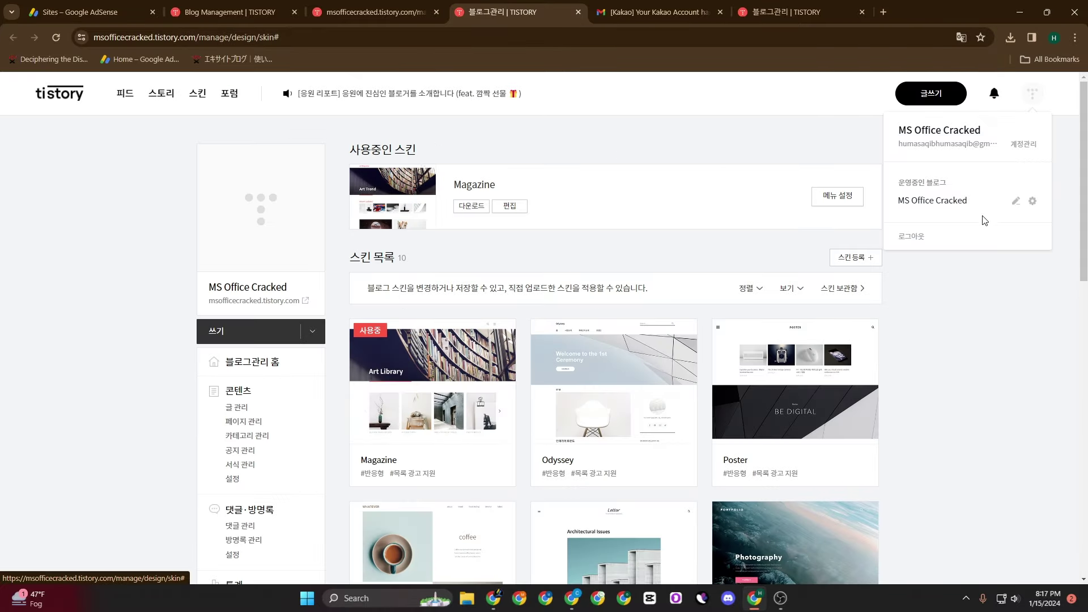
click(953, 201)
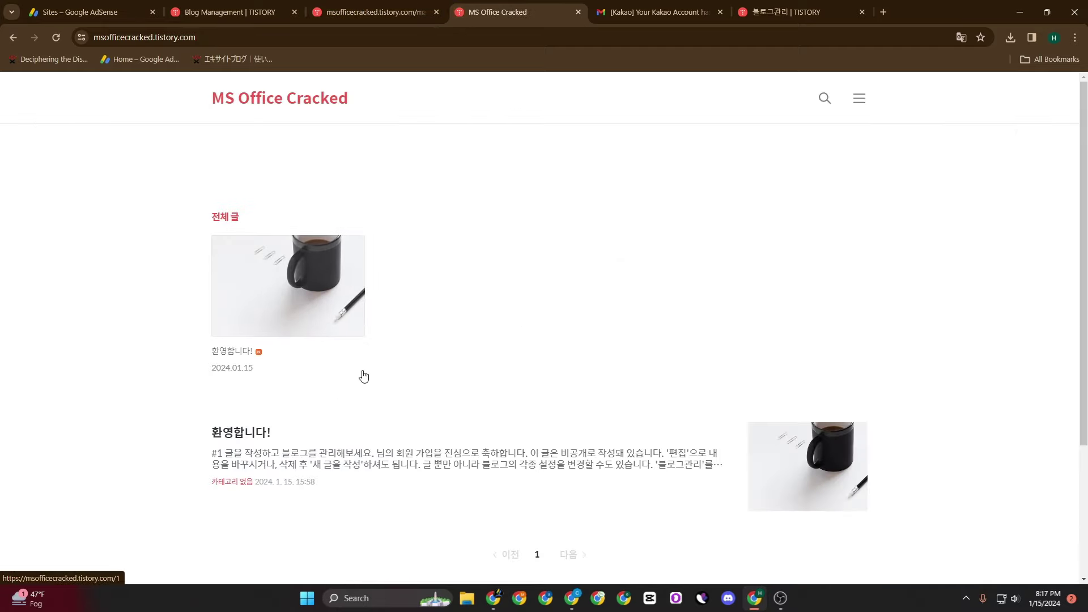
Open the welcome post on the live blog and examine its content, ad placement and comment area.
scroll(362, 374, down, 3)
scroll(362, 374, up, 3)
click(329, 297)
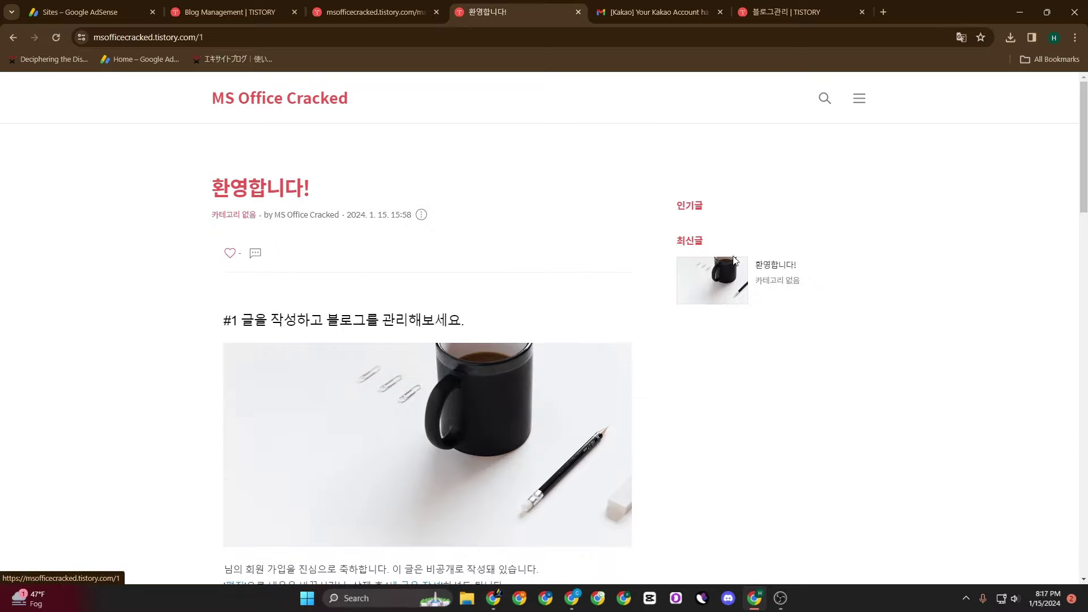
scroll(450, 318, down, 5)
scroll(379, 312, down, 4)
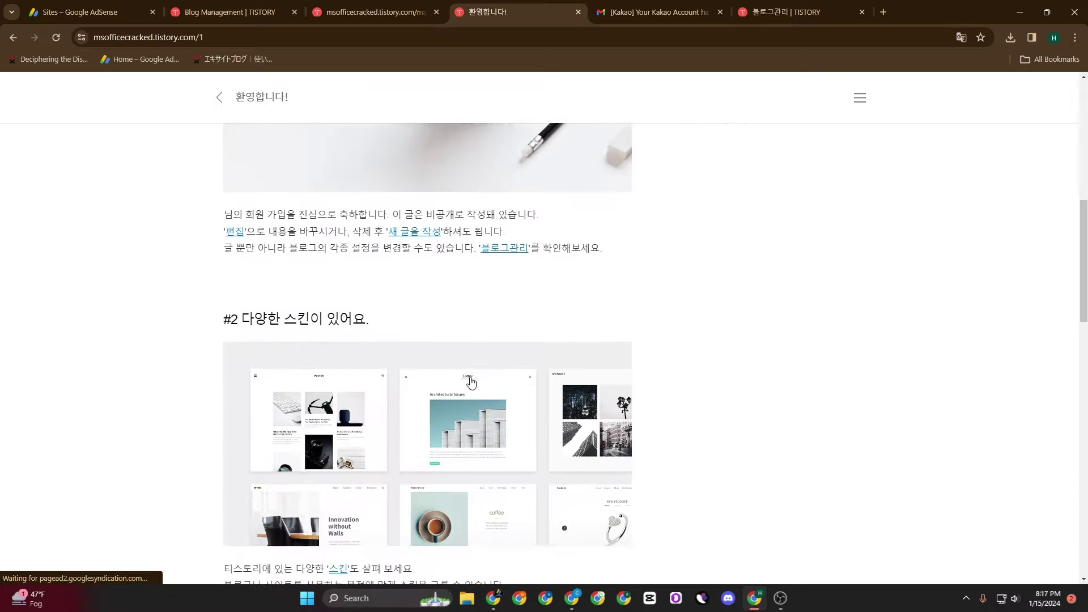
scroll(479, 372, up, 9)
scroll(442, 163, up, 1)
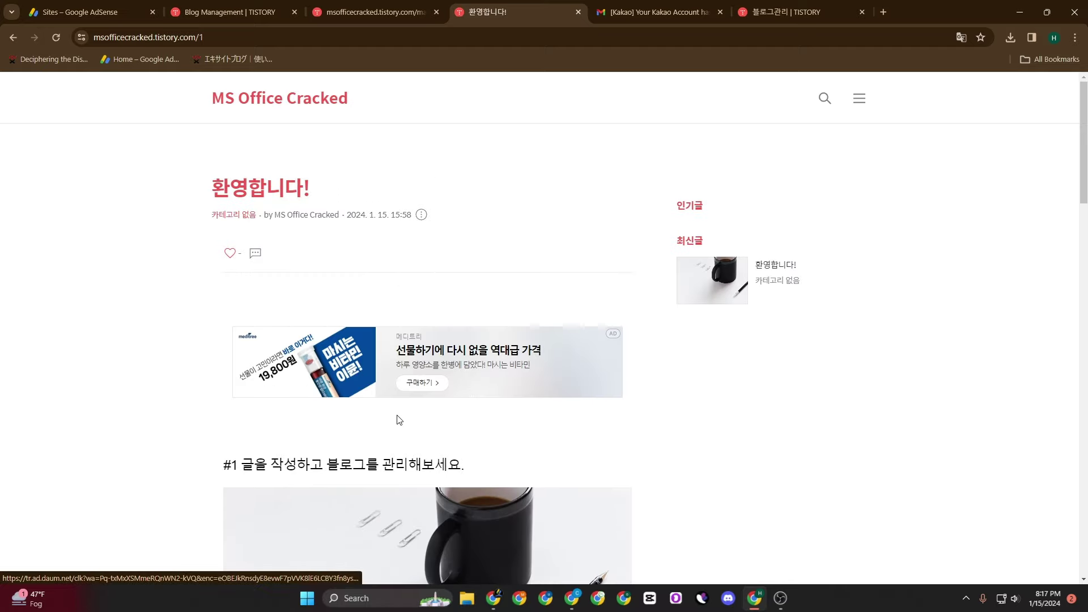
scroll(392, 416, down, 19)
scroll(389, 416, down, 9)
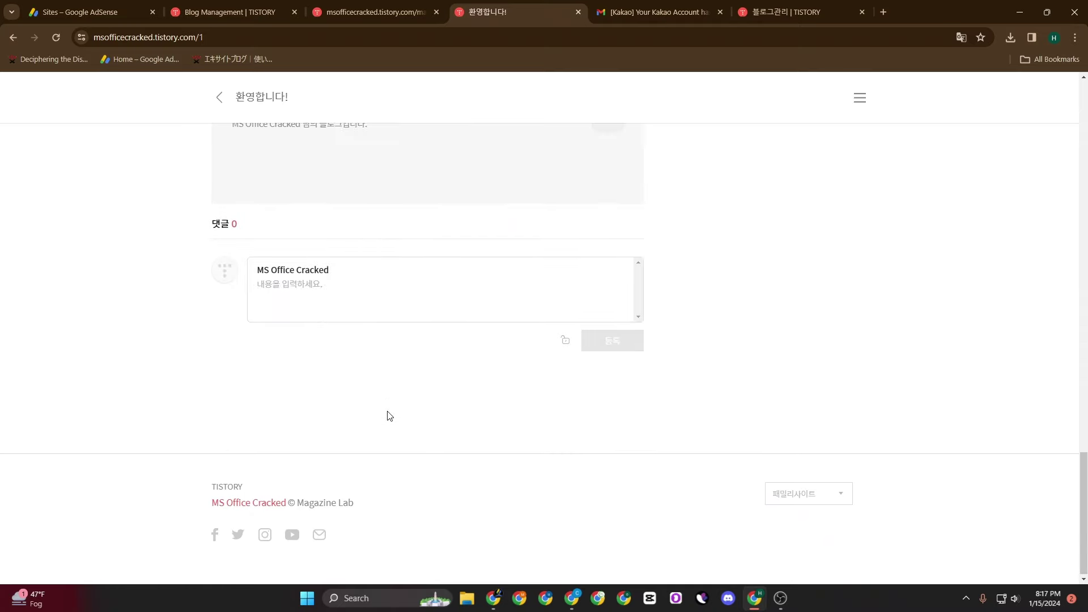
scroll(391, 408, up, 6)
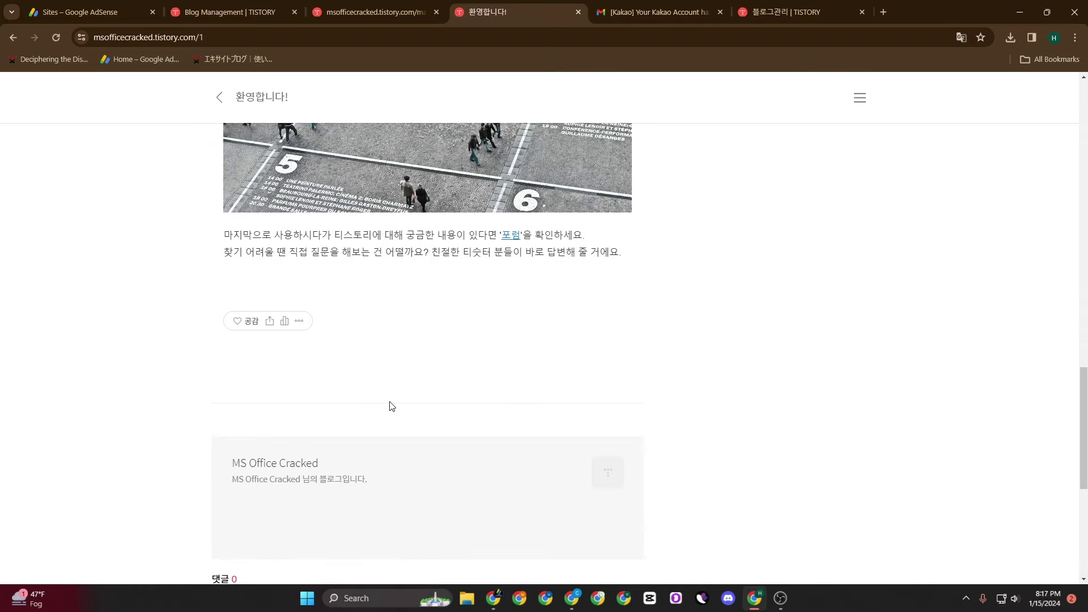
Switch to Google AdSense and highlight the msofficecracked.tistory.com entry in the sites list, then go back to the blog post.
click(83, 9)
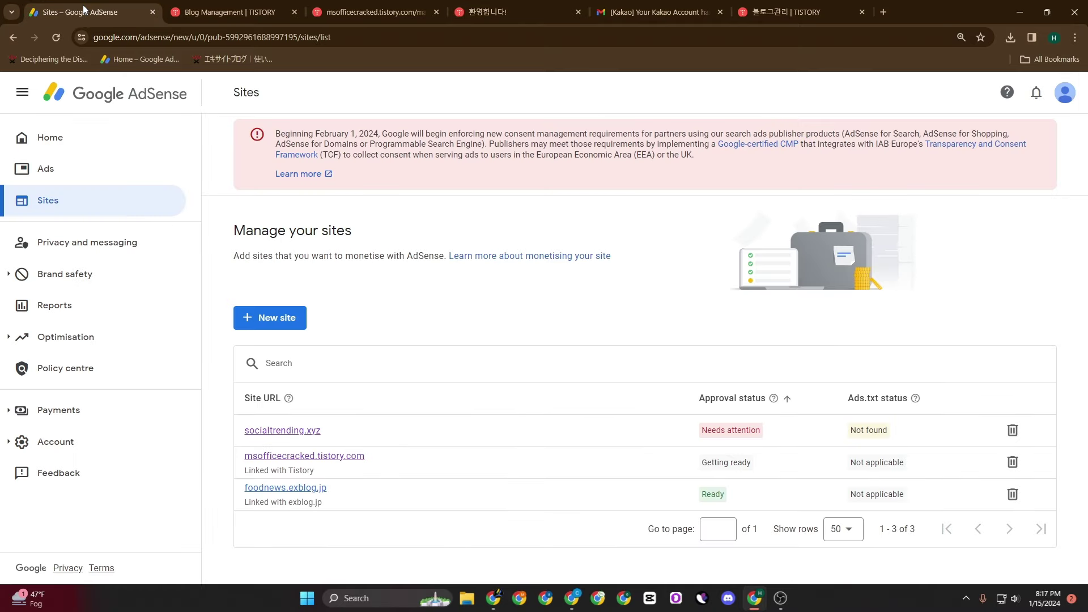
drag(369, 458, 239, 465)
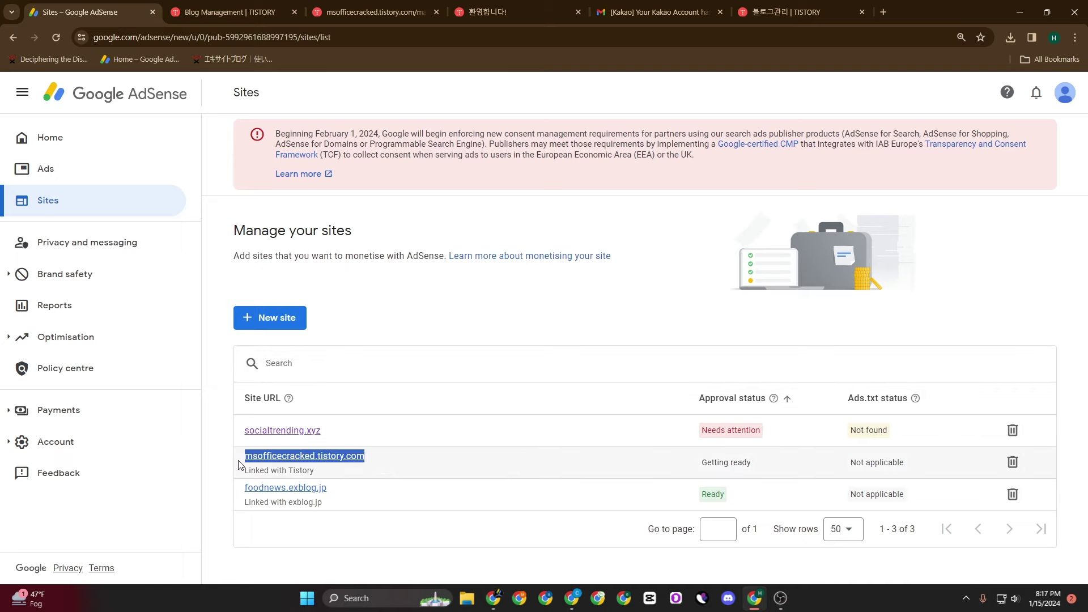
click(497, 7)
Open the My Link page in the translated blog management and examine its link options and the remaining management sections.
click(229, 12)
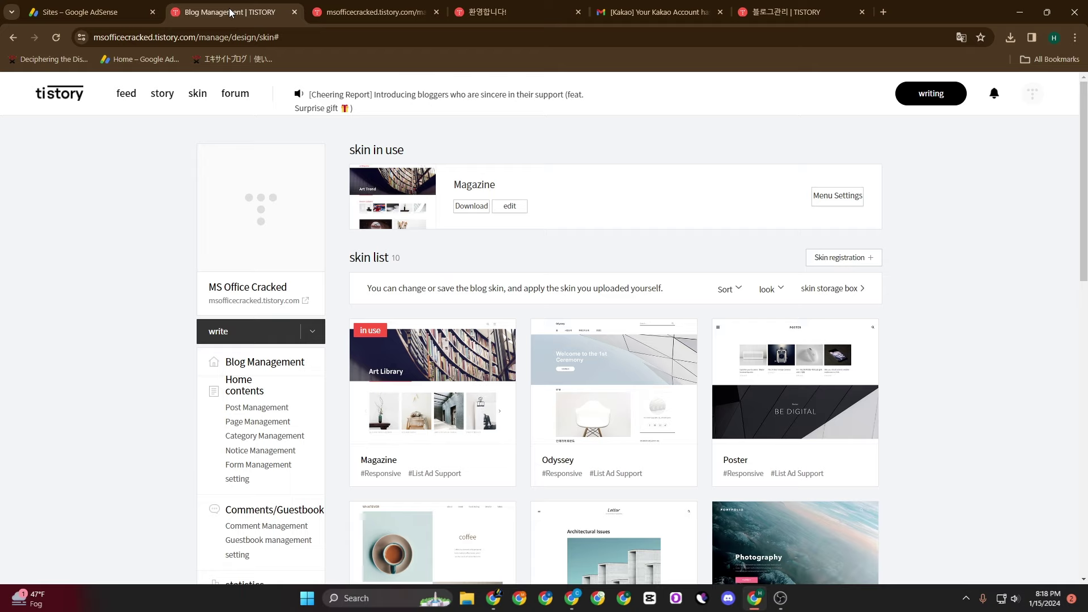
scroll(278, 357, down, 7)
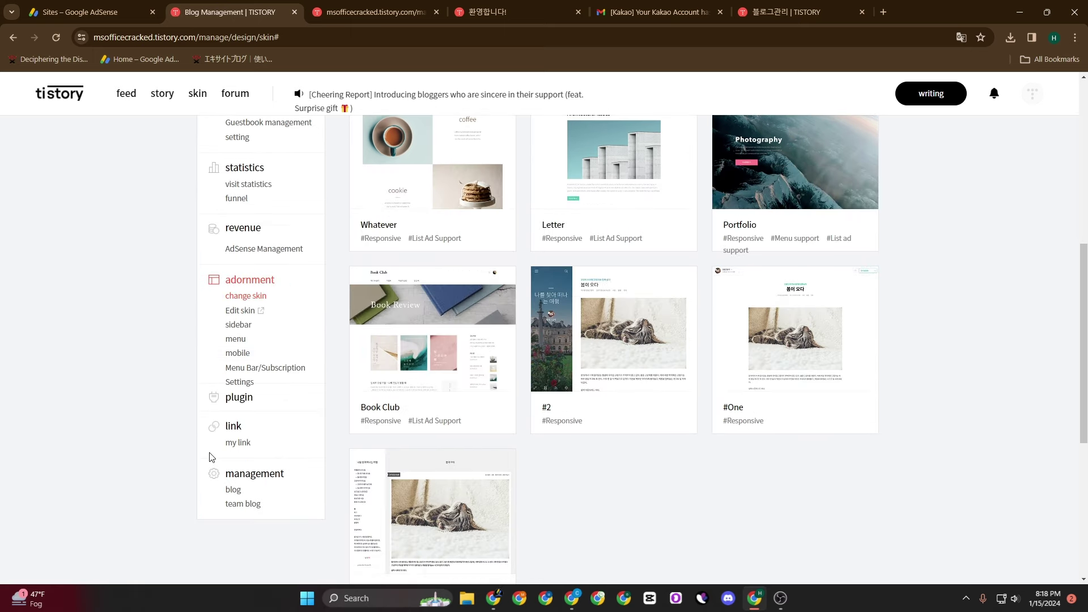
click(240, 451)
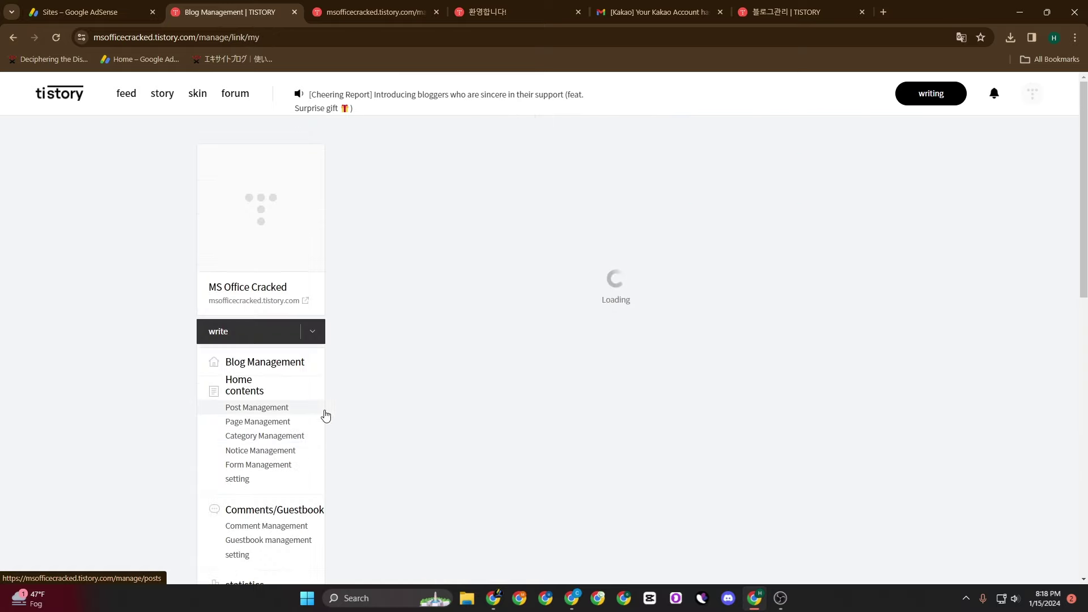
scroll(249, 432, down, 10)
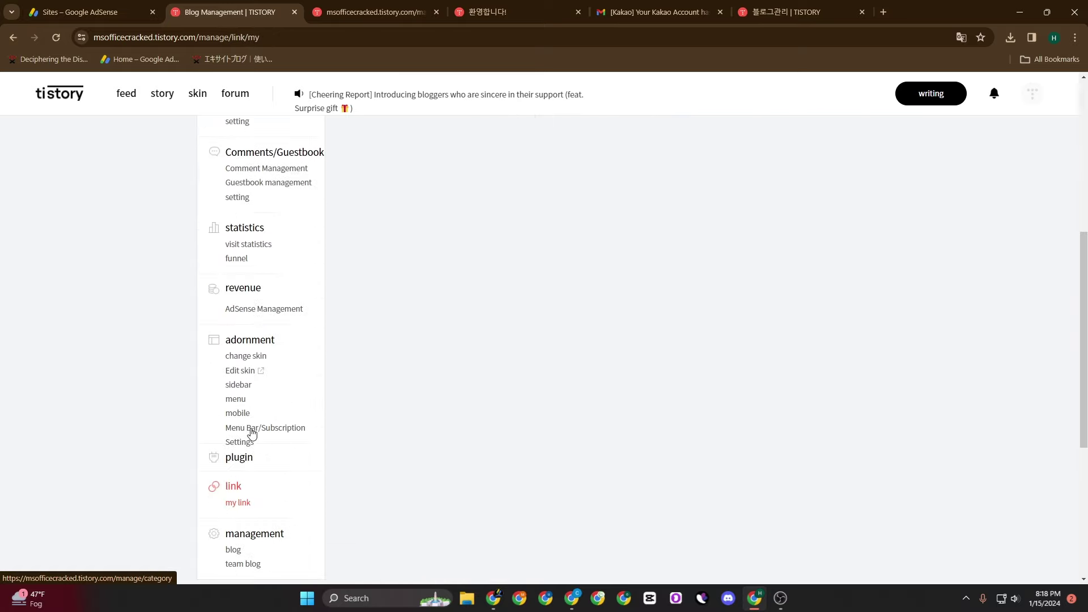
scroll(253, 426, up, 2)
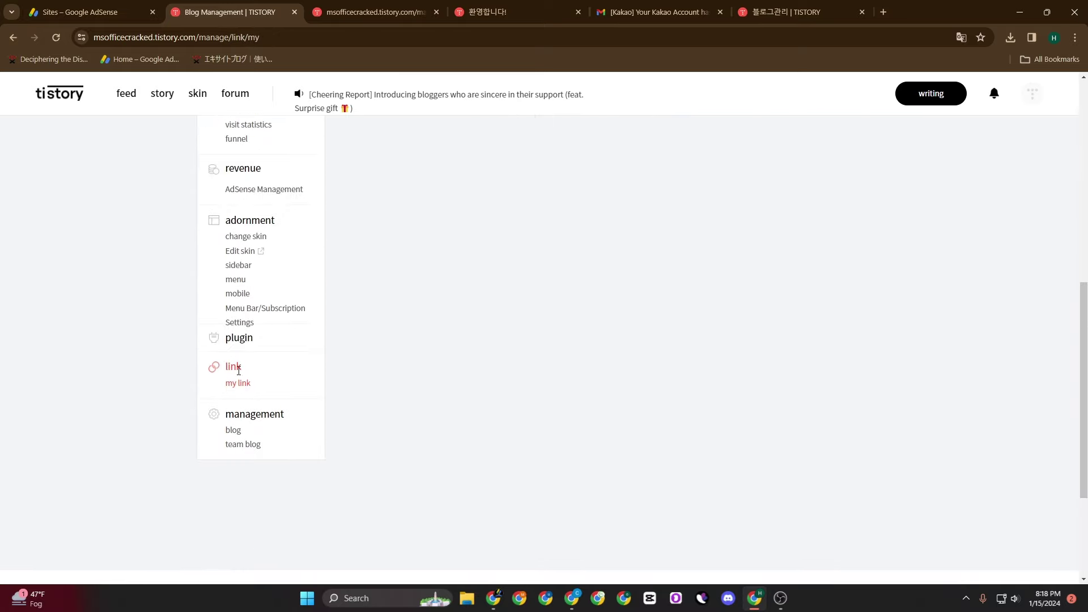
scroll(258, 396, up, 8)
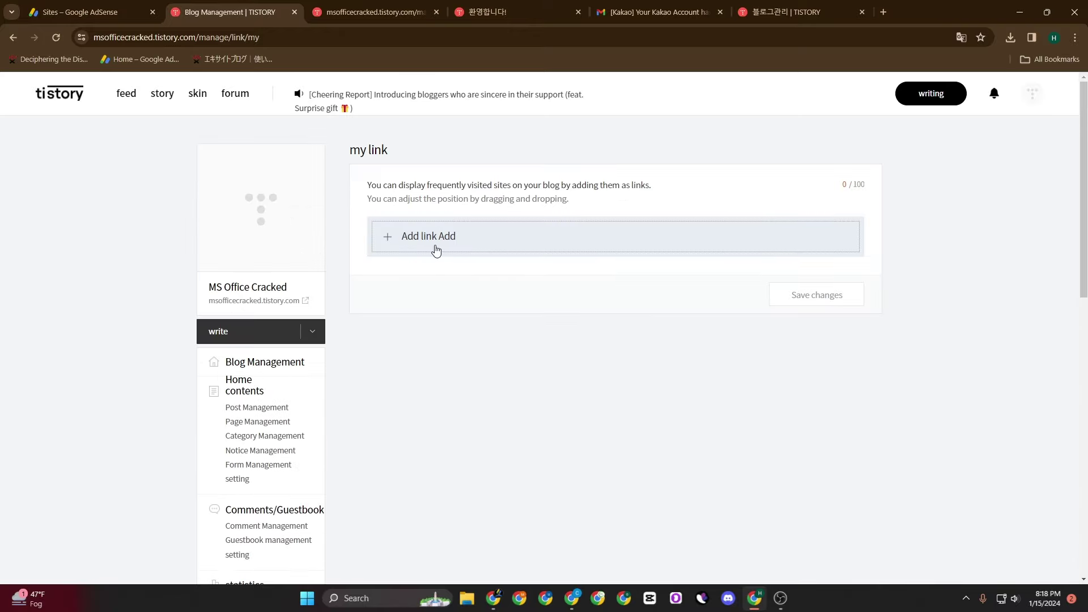
scroll(253, 505, down, 7)
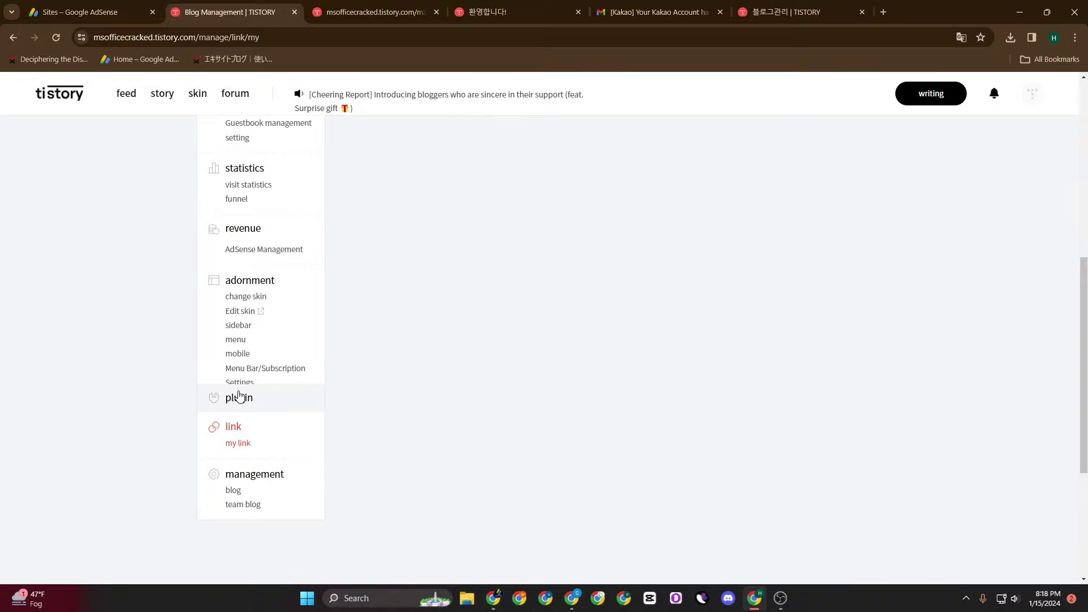
Open the Menu Bar/Subscription Settings page, then the plugin page, and look over the available plugins.
click(240, 381)
scroll(267, 488, down, 5)
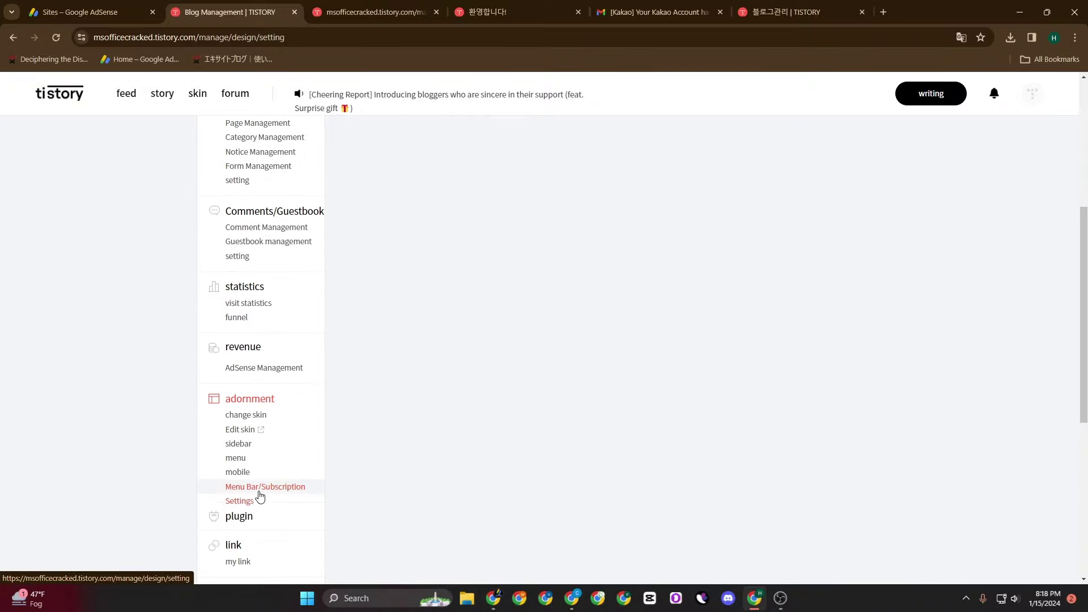
click(249, 516)
scroll(287, 480, down, 4)
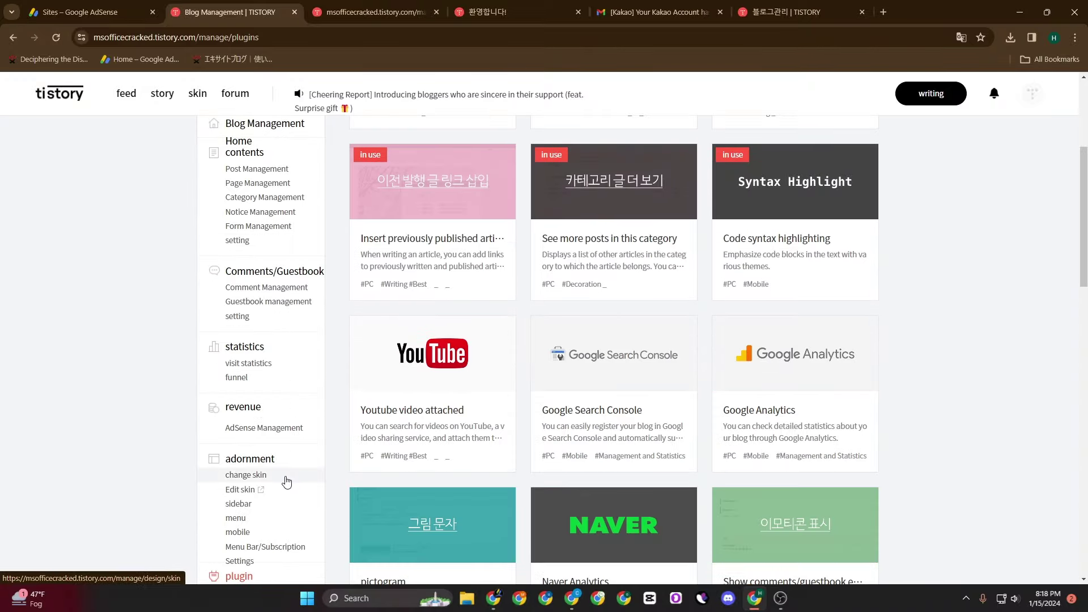
Go back to the Menu Bar/Subscription Settings page and examine the menu bar and subscribe button options.
scroll(286, 481, down, 3)
click(245, 381)
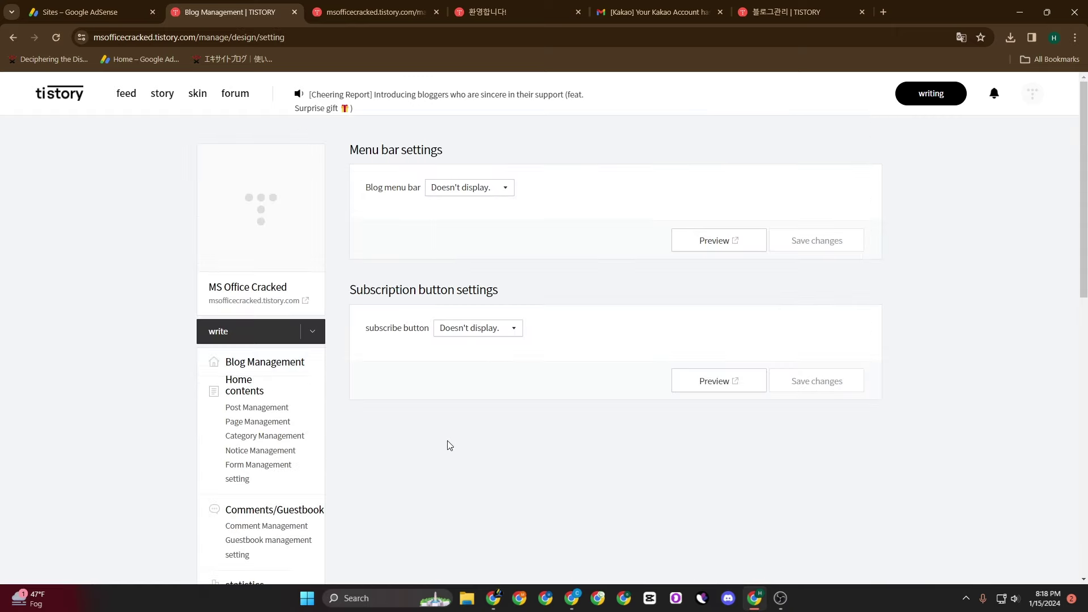
scroll(263, 408, down, 3)
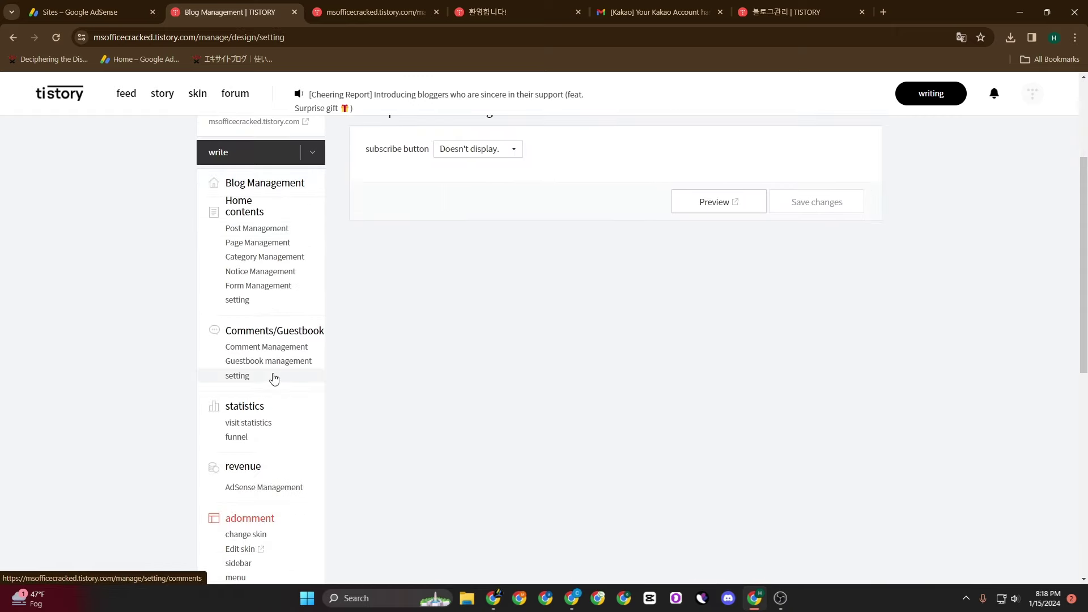
Open AdSense Management, highlight the account balance, and examine the revenue chart and ad placement settings.
scroll(279, 394, down, 2)
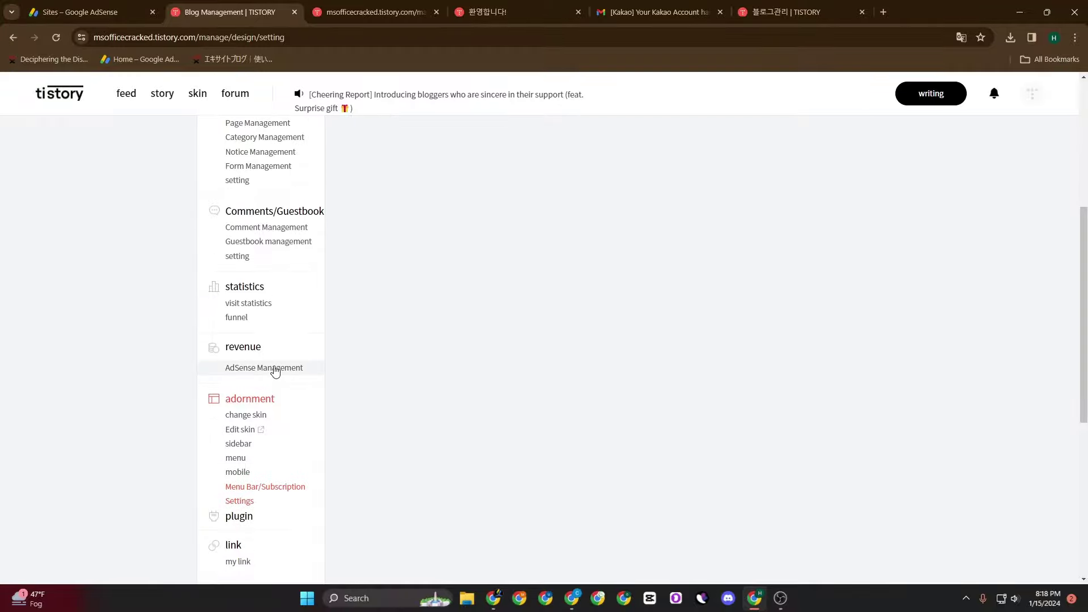
click(275, 369)
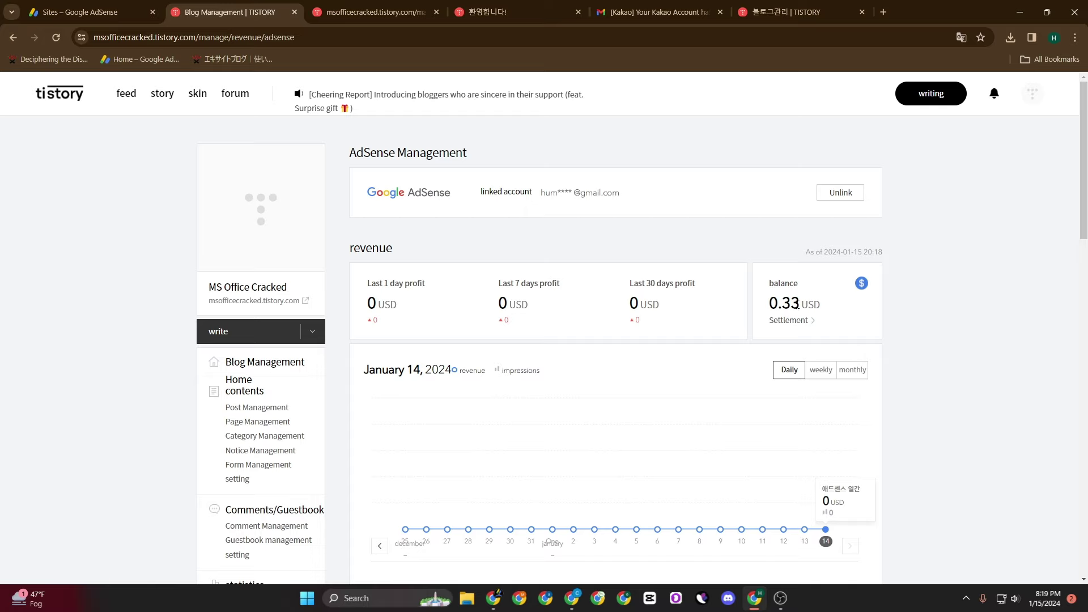
double_click(792, 302)
scroll(547, 288, down, 3)
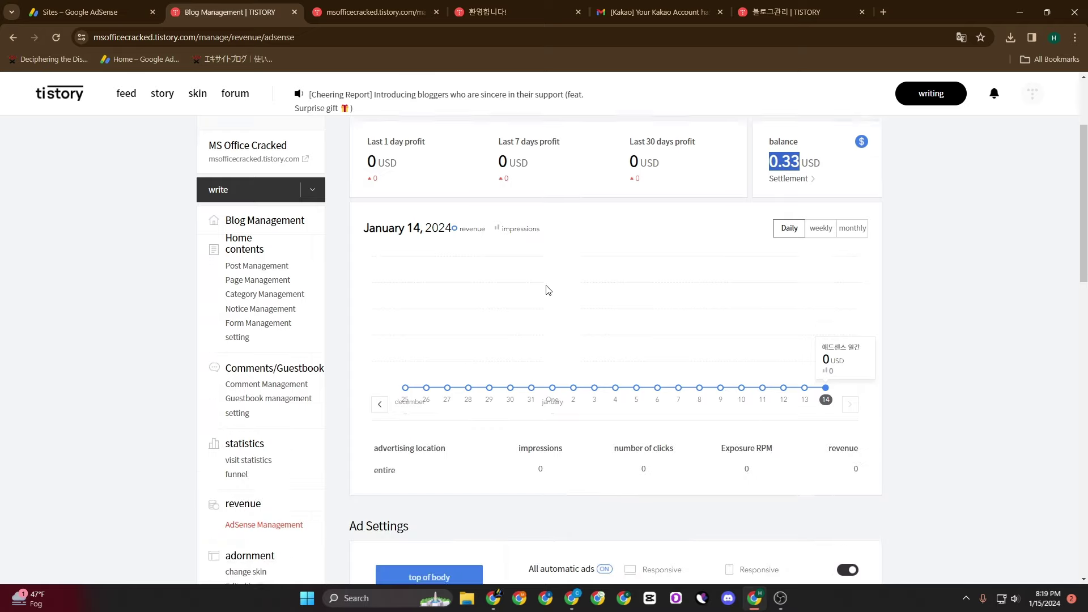
scroll(549, 290, down, 5)
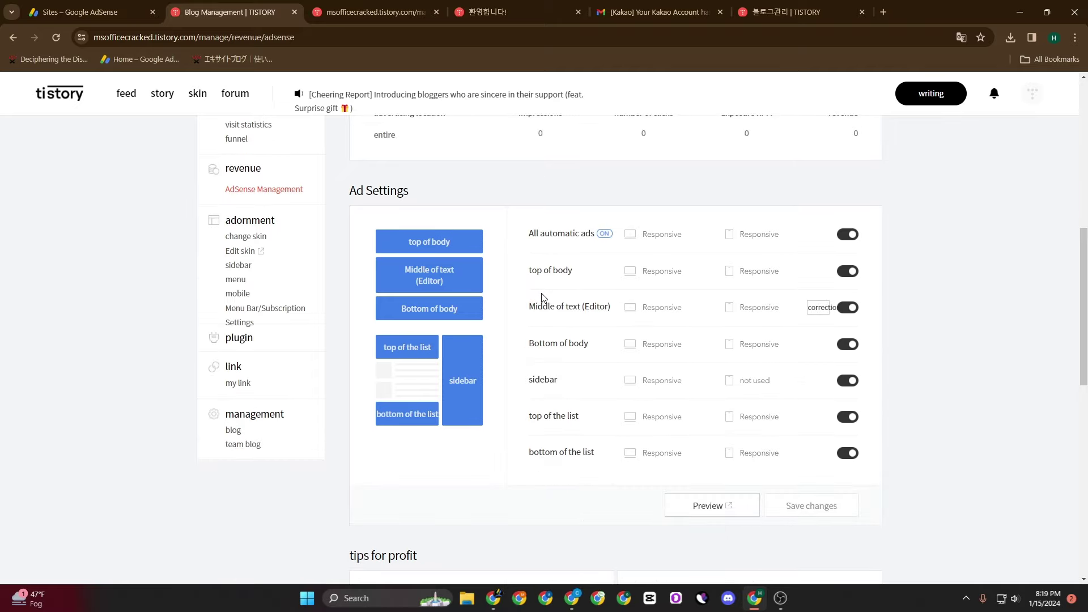
Review the AdSense revenue section once more, then reopen the Menu Bar/Subscription Settings page.
scroll(544, 295, up, 4)
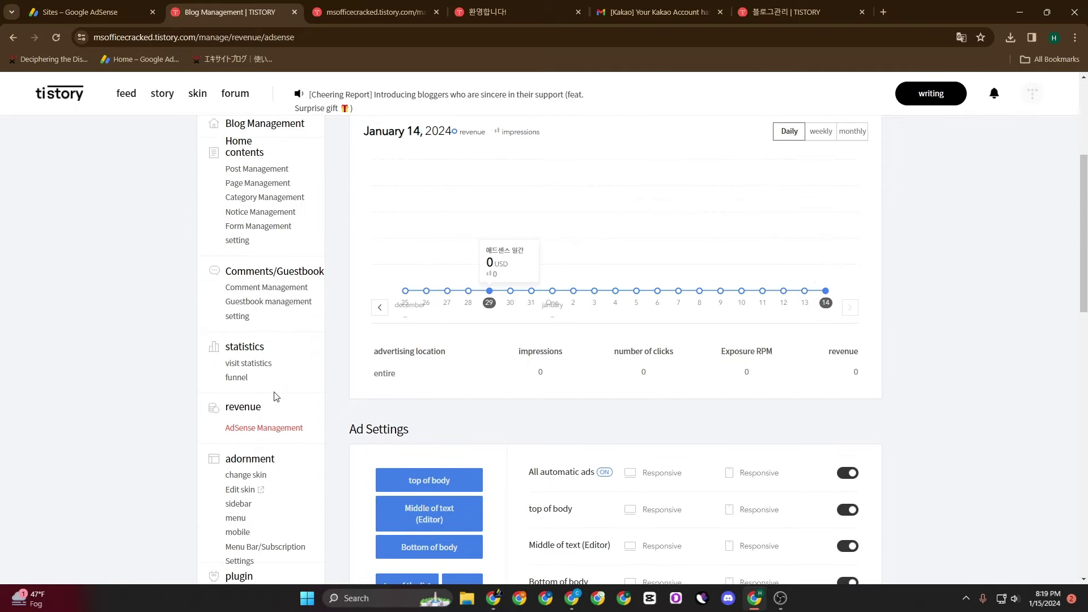
scroll(479, 377, up, 2)
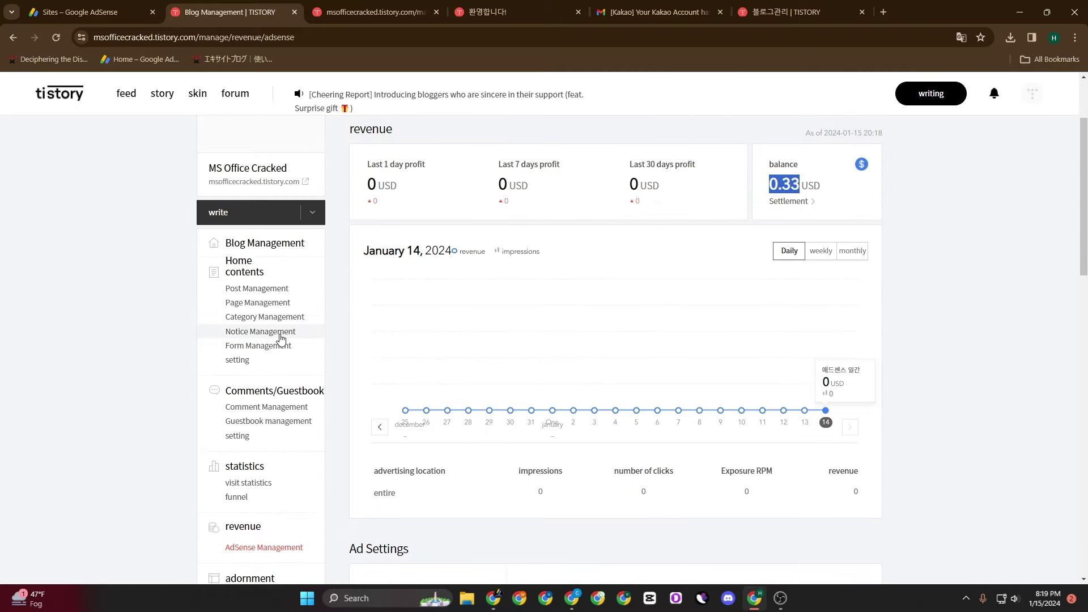
scroll(277, 332, down, 1)
scroll(278, 333, down, 2)
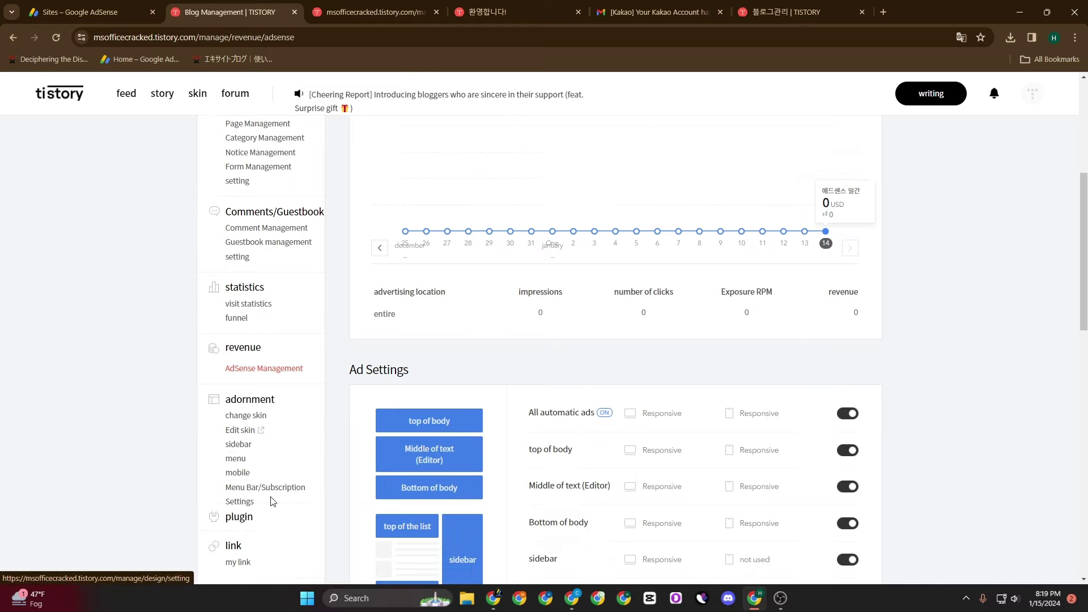
scroll(240, 505, down, 1)
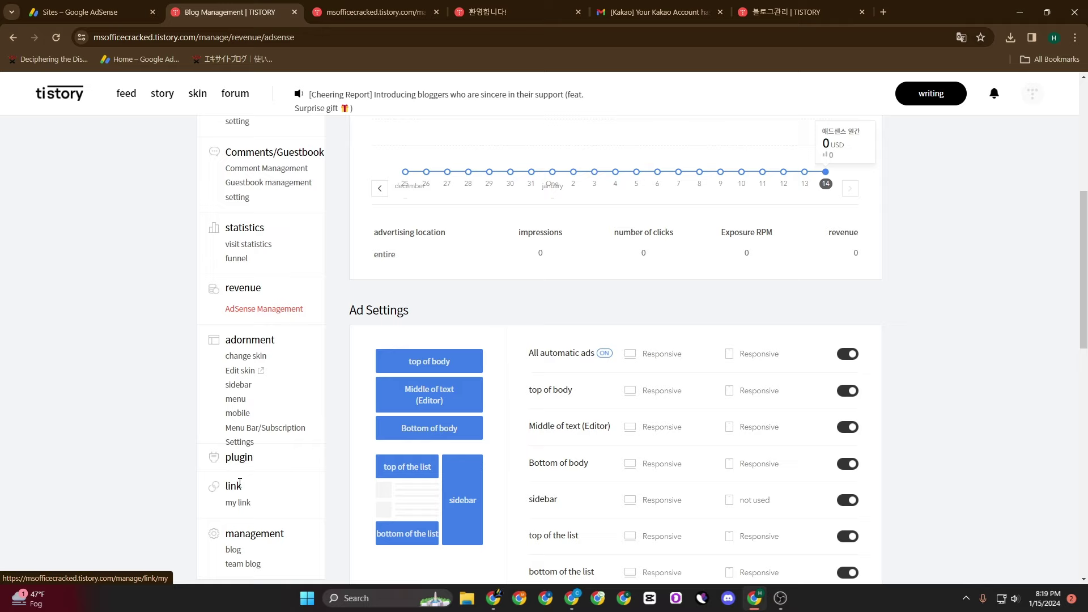
click(249, 447)
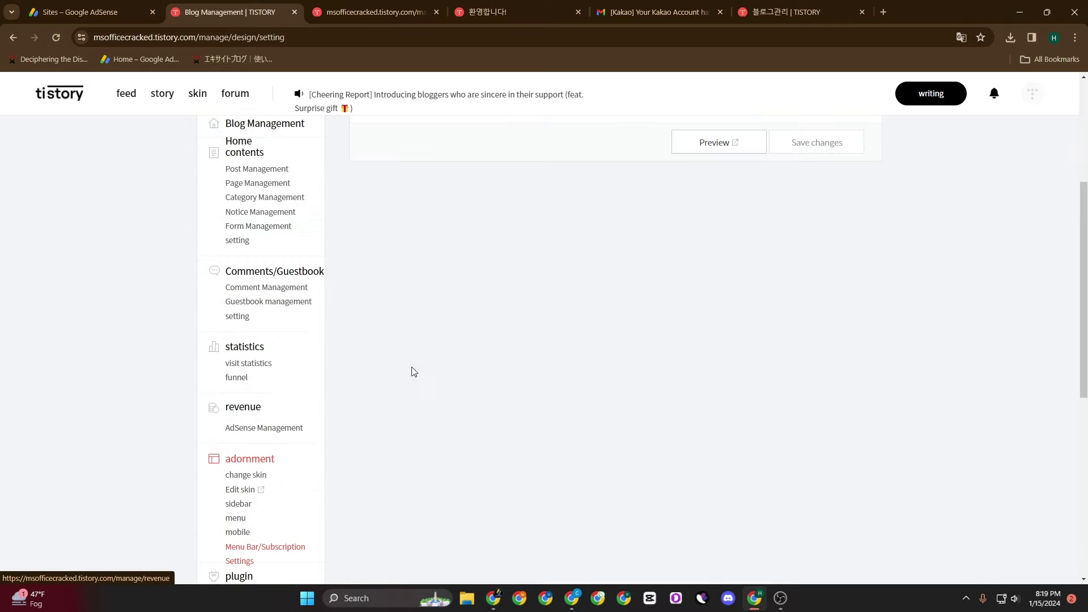
scroll(464, 323, up, 4)
Open the blog's general management settings and examine the basic information, address and personal domain sections.
scroll(432, 330, down, 8)
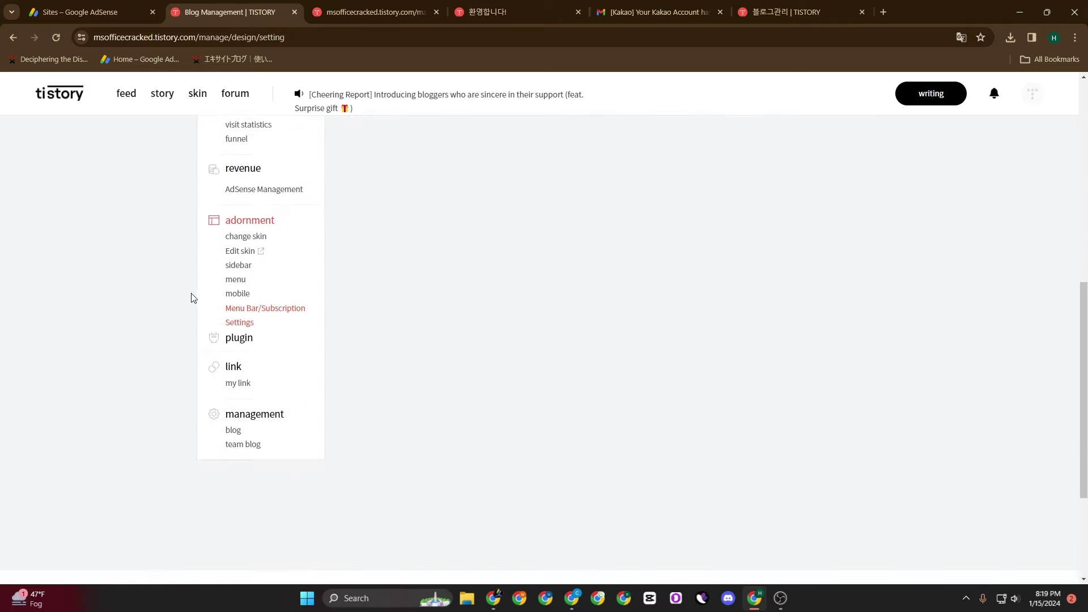
click(273, 413)
scroll(238, 347, down, 1)
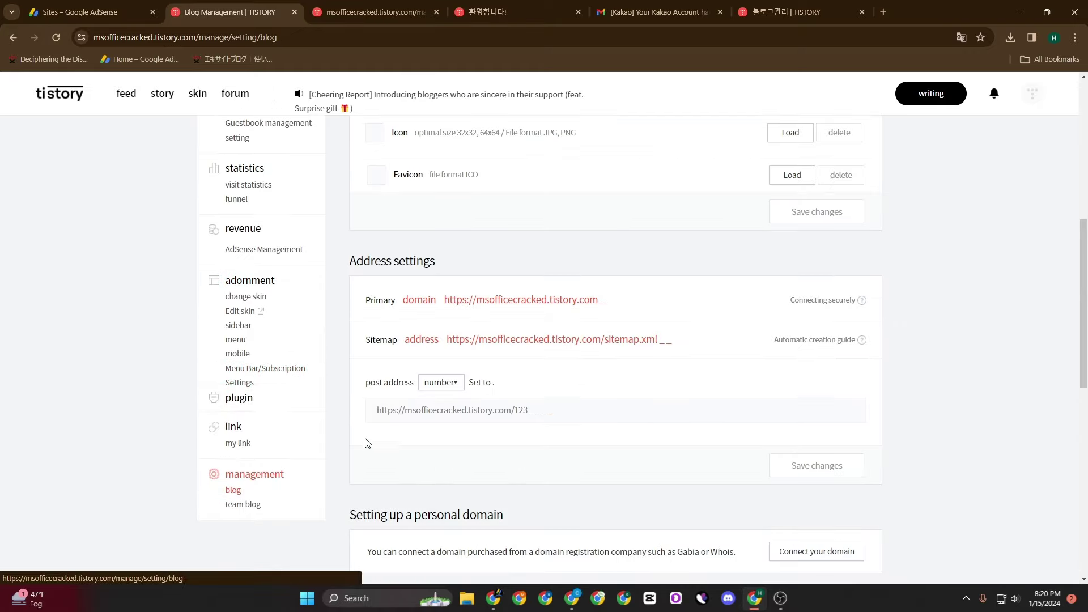
scroll(644, 391, up, 3)
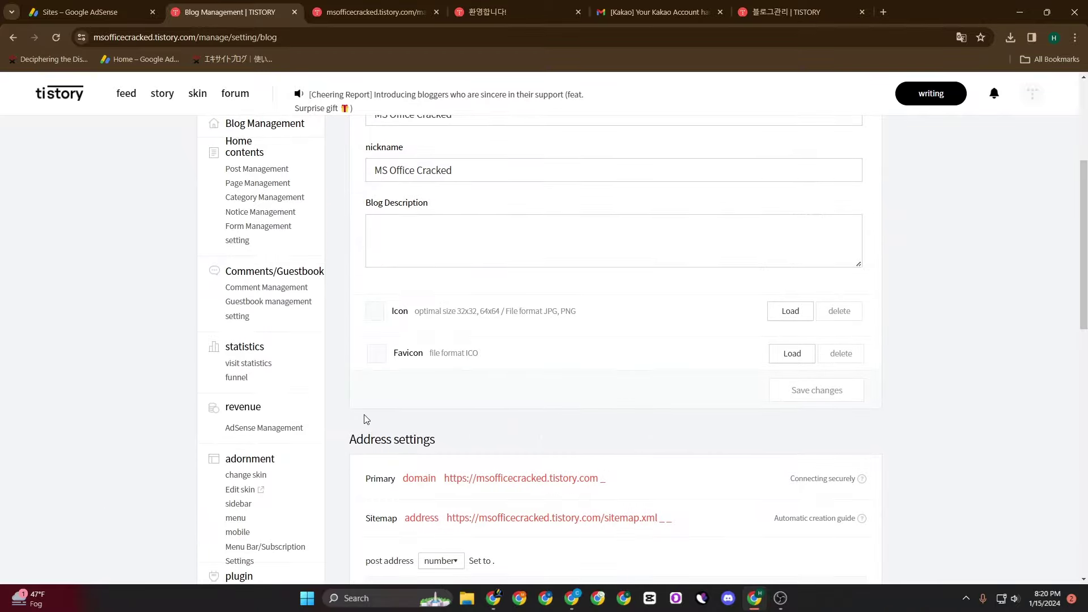
scroll(364, 417, down, 4)
scroll(559, 410, down, 1)
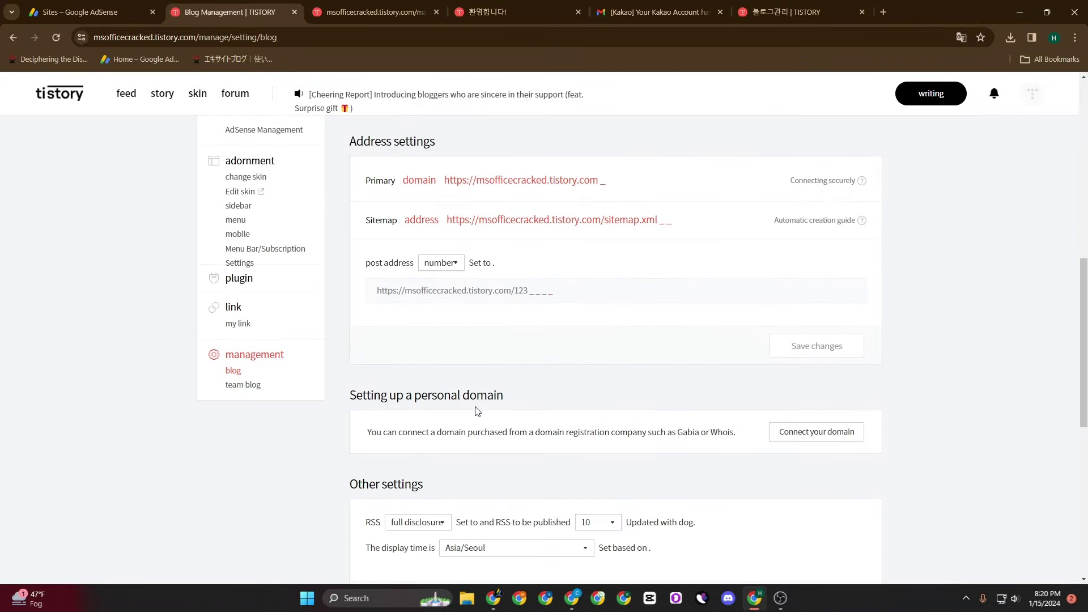